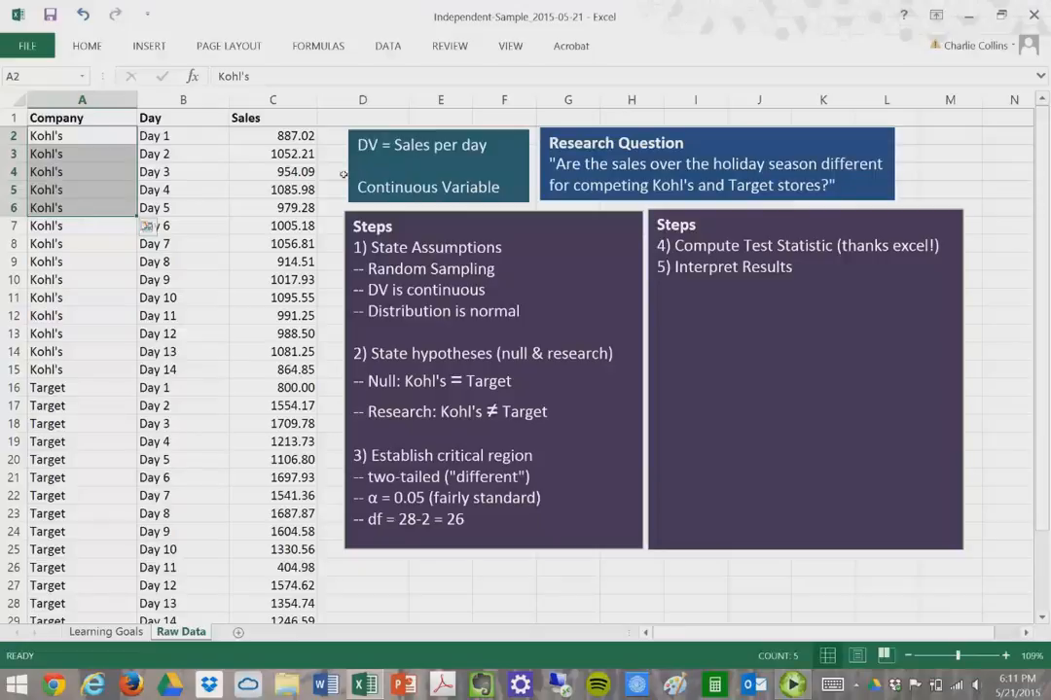
- Rename the C1 sales column header to 'Sales Per Day', matching the DV description
left_click(453, 169)
left_click_drag(506, 151, 348, 143)
double_click(272, 121)
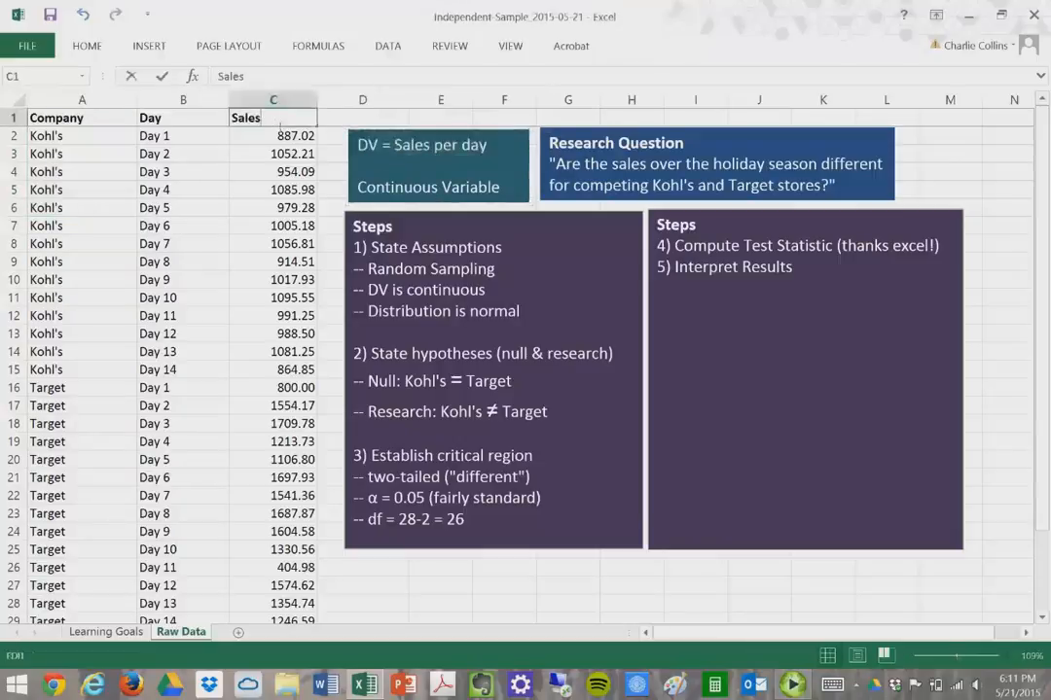
type("Per Day")
key("Return")
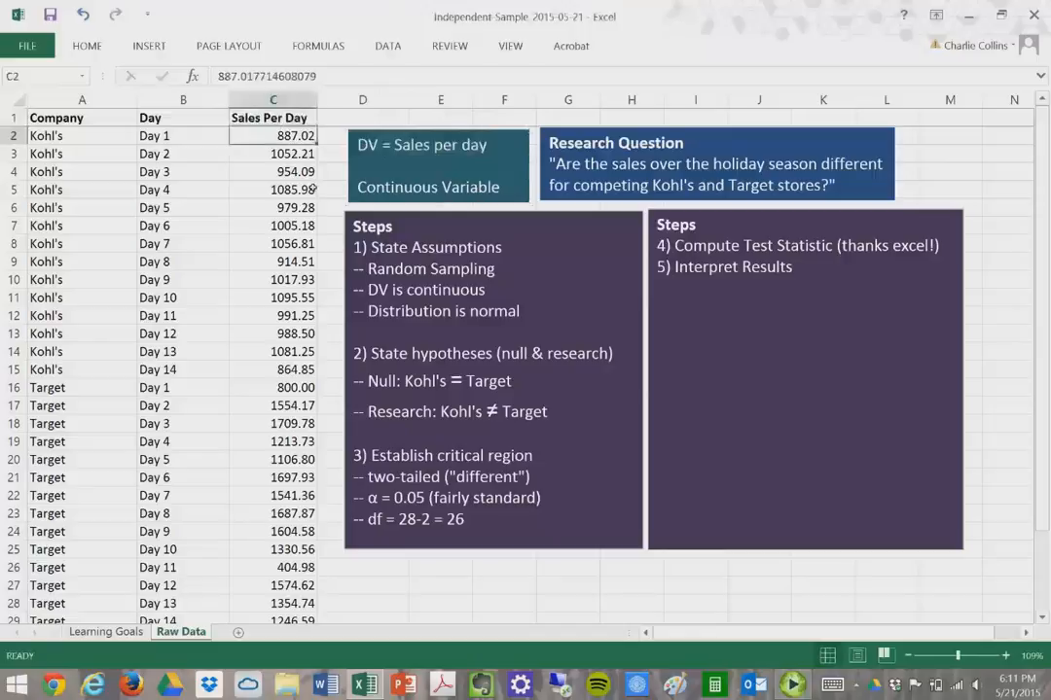
- Select Kohl's Day 1 to Day 14 in column B
key("Left")
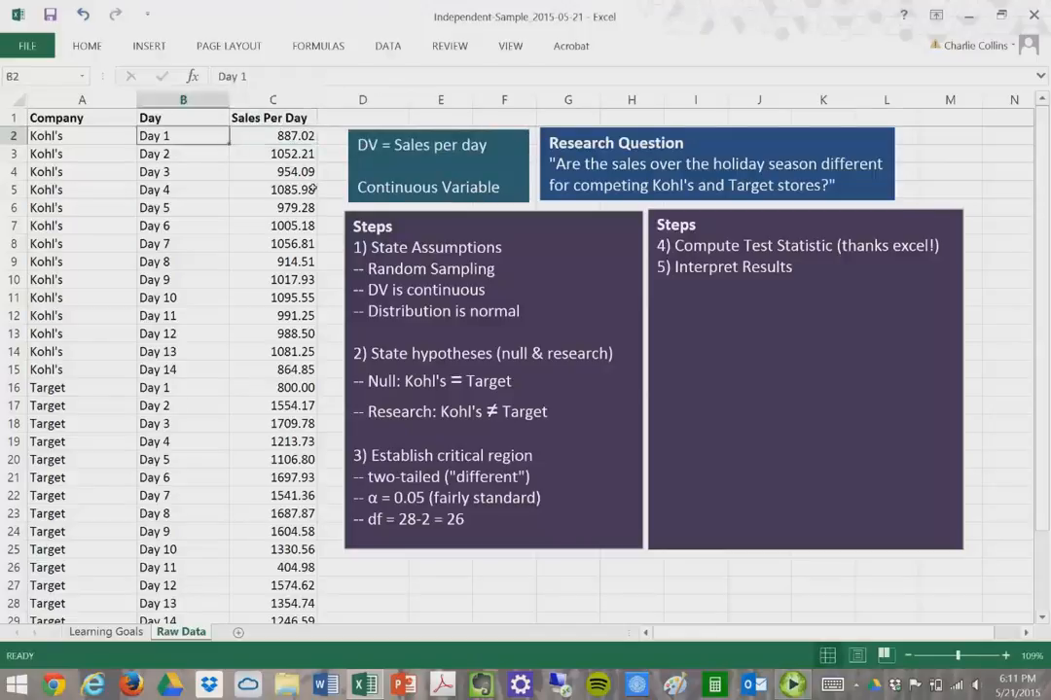
key("Down")
key("Down")
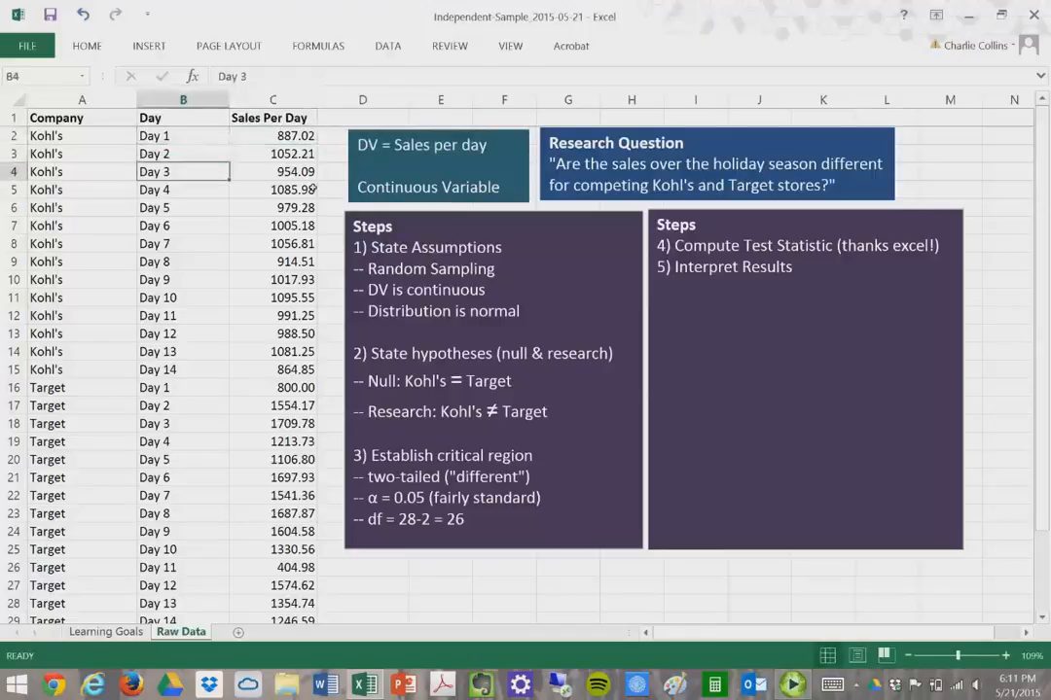
key("Down")
key("Down")
key("Down")
key("Down")
key("Down")
key("Down")
key("Down")
key("Down")
key("Down")
key("Down")
key("Down")
key("Down")
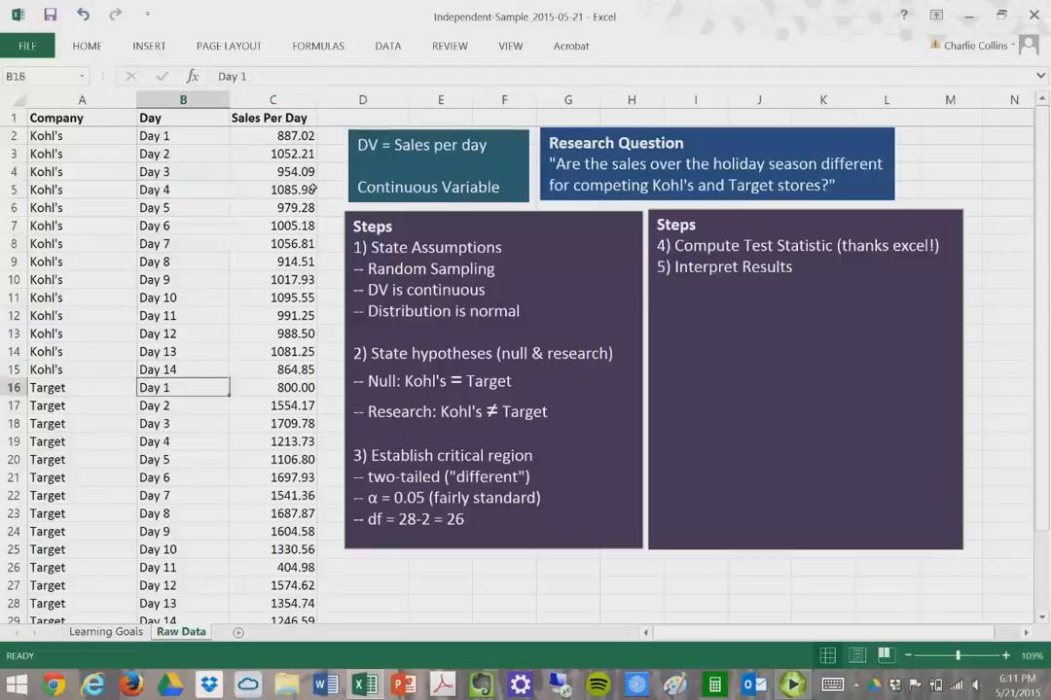
key("Up")
key("shift+Up")
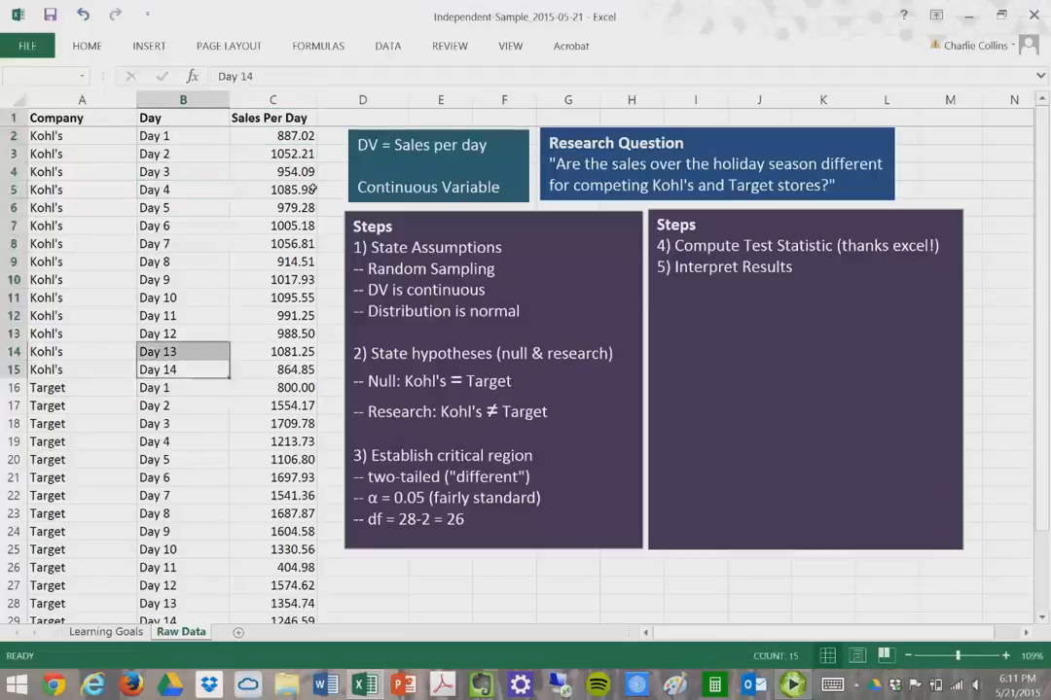
key("ctrl+shift+Up")
key("shift+Down")
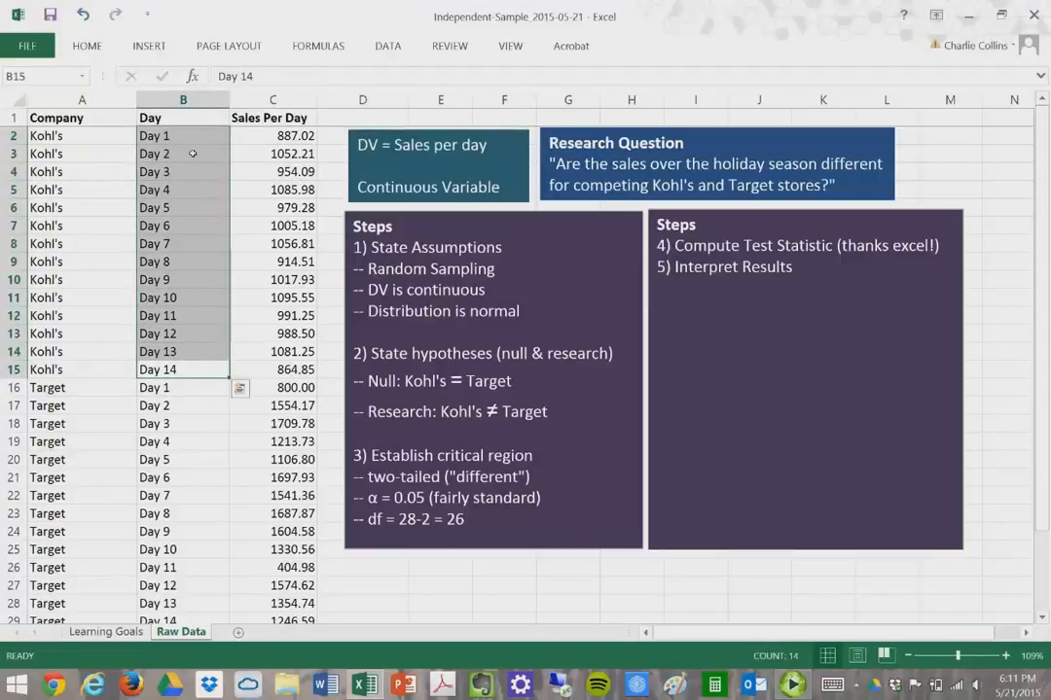
- Highlight the Kohl's company rows in column A and their sales values in column C
left_click(179, 156)
left_click(107, 125)
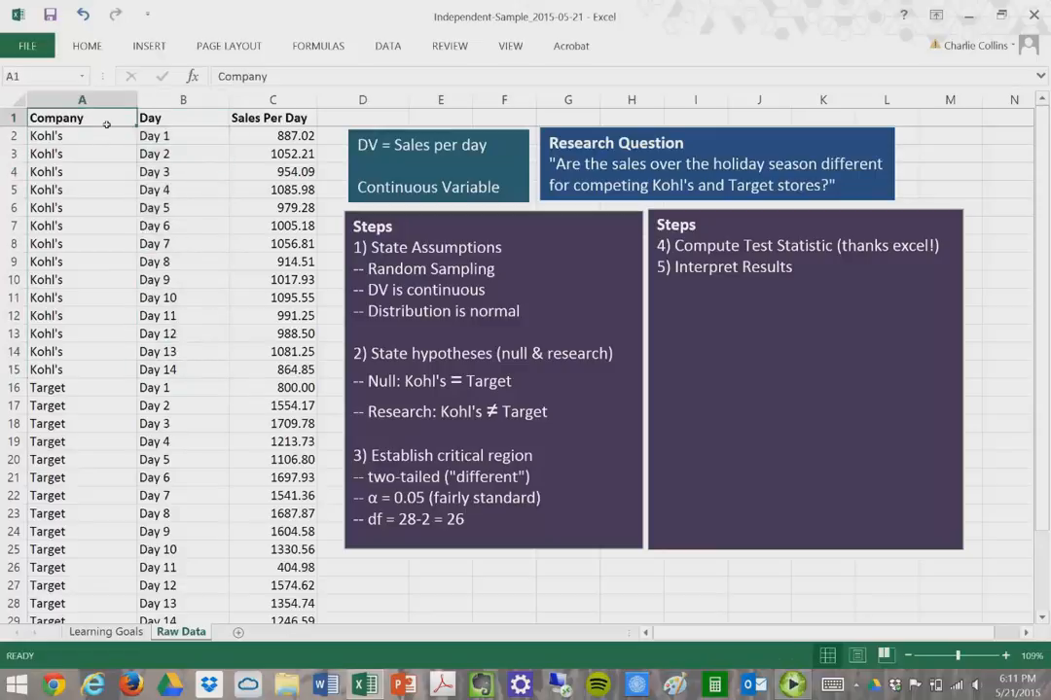
left_click_drag(82, 138, 72, 605)
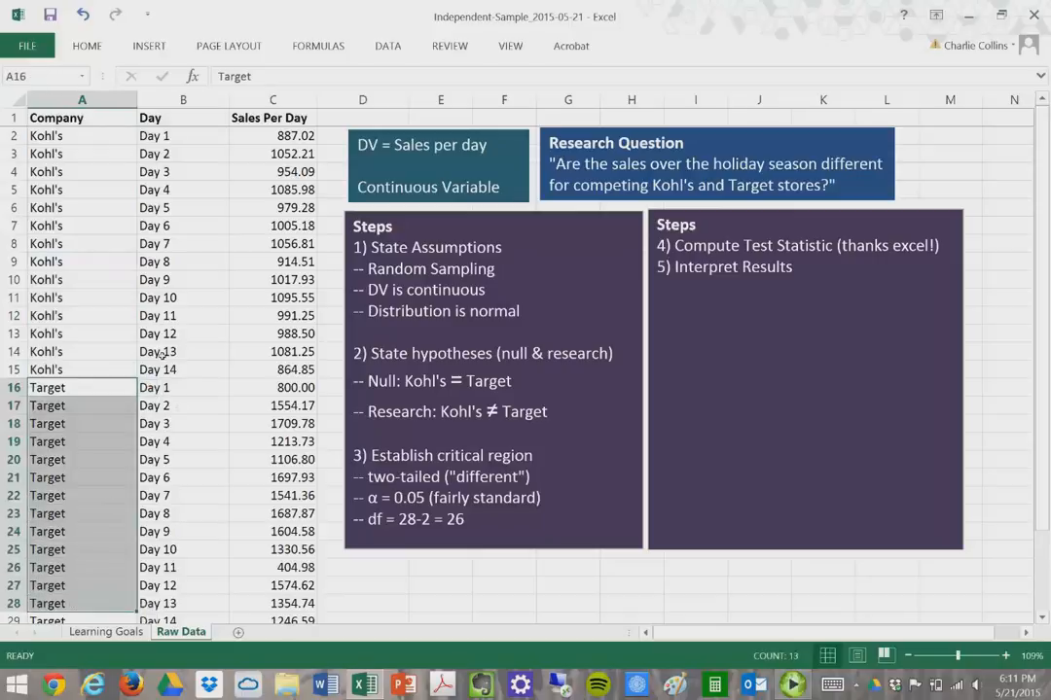
scroll(161, 355, "down", 1)
scroll(161, 355, "up", 1)
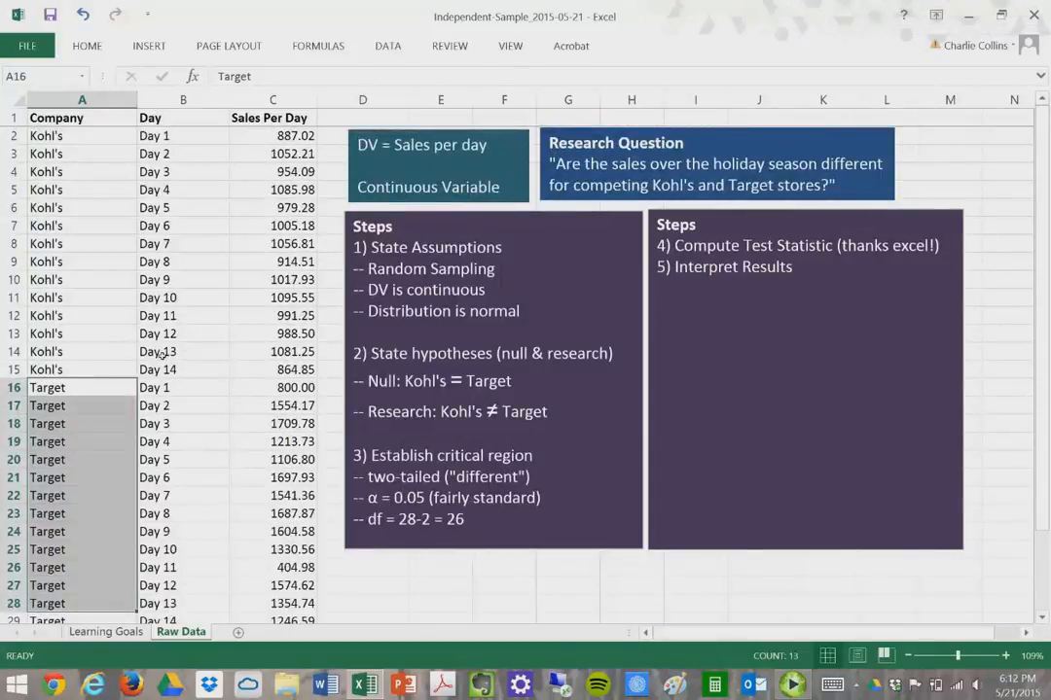
left_click_drag(266, 137, 257, 374)
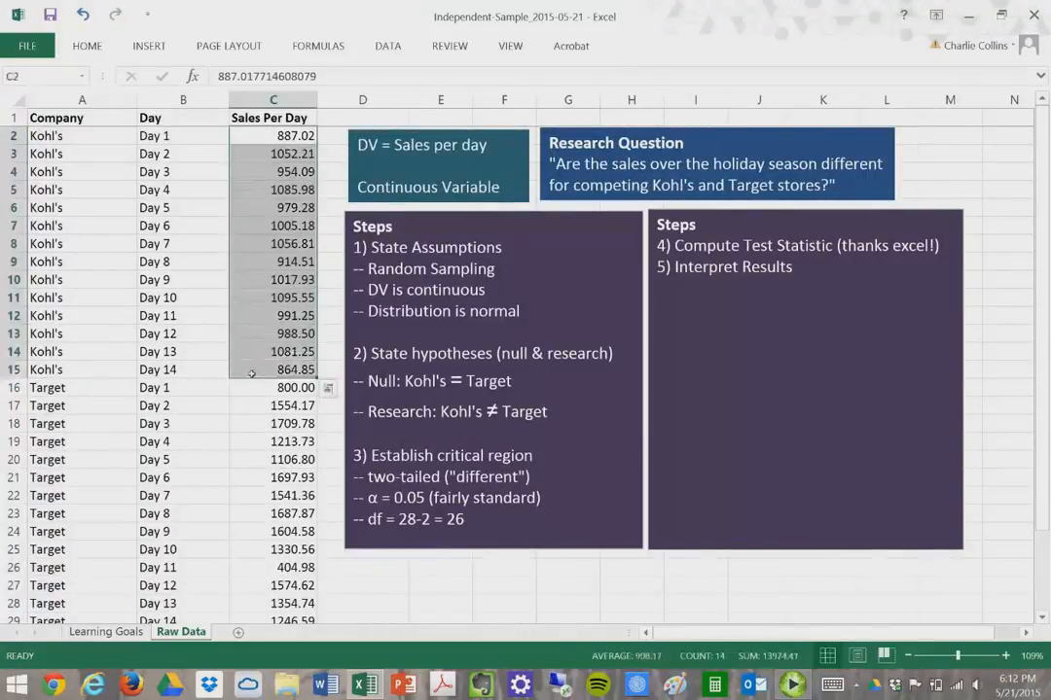
left_click(593, 202)
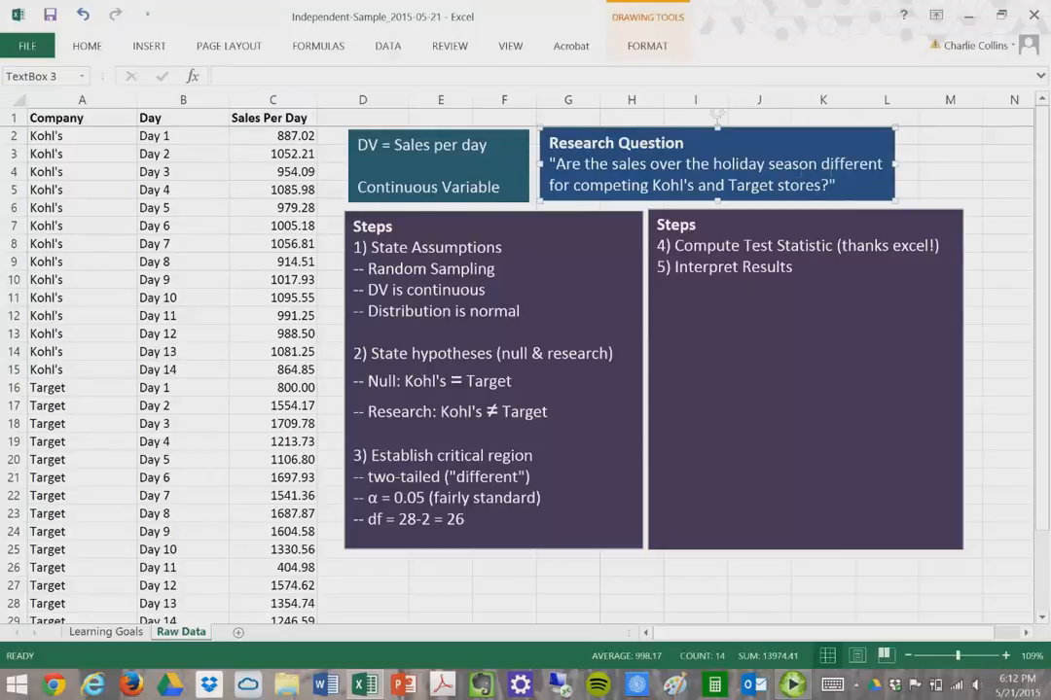
- Highlight 'different' in the research question and both hypotheses, Kohl's = Target and Kohl's ≠ Target
left_click_drag(819, 165, 894, 170)
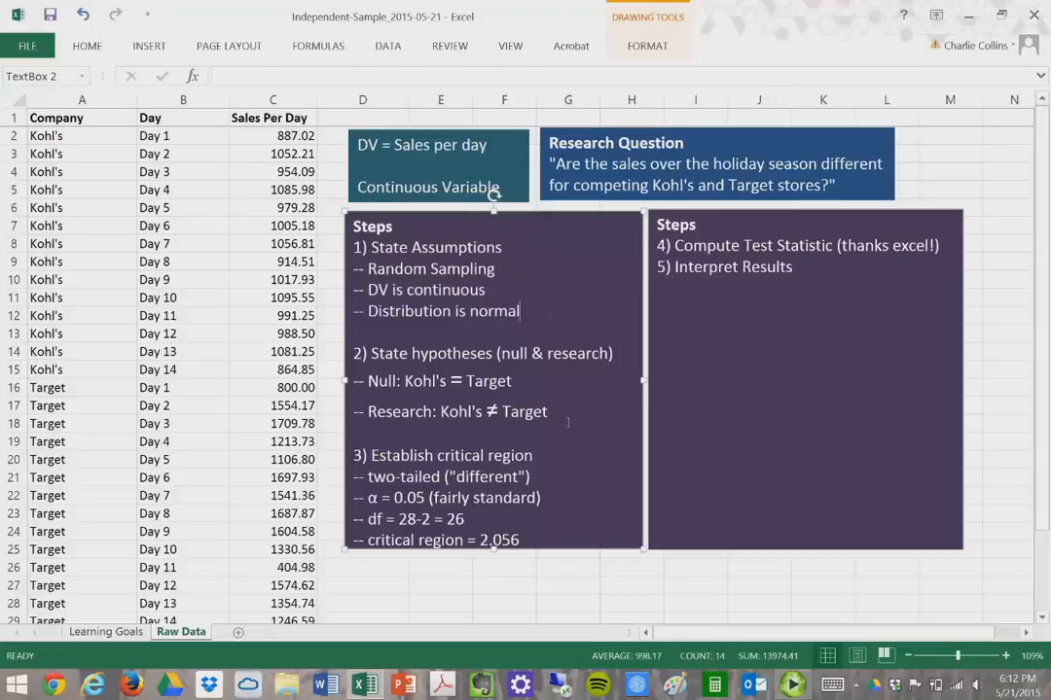
left_click(543, 386)
left_click_drag(526, 387, 405, 383)
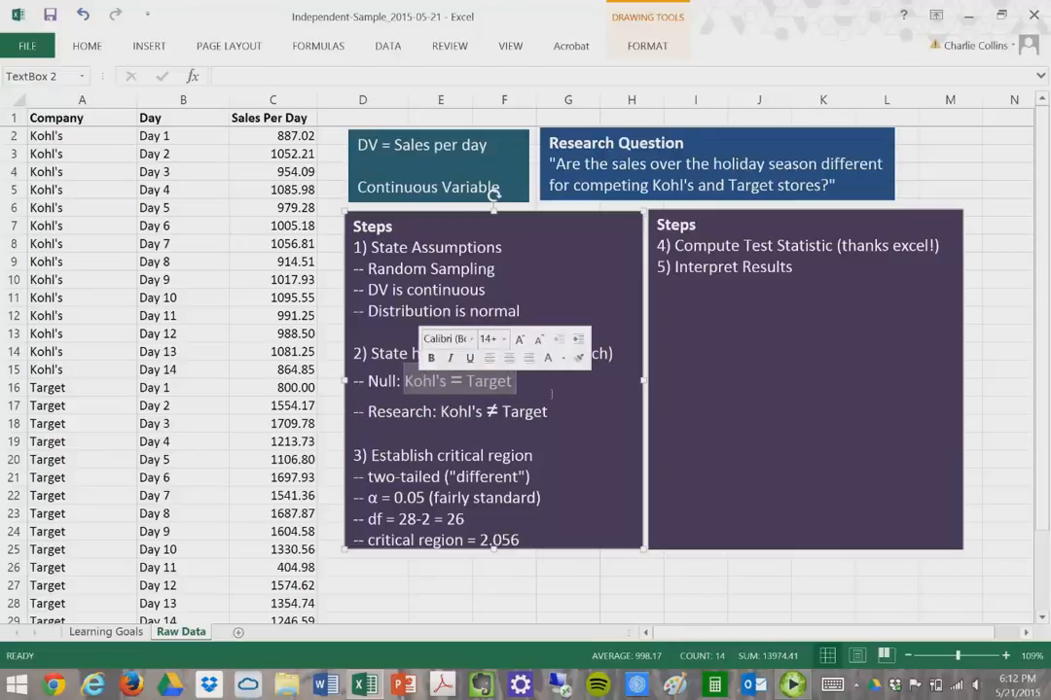
left_click_drag(549, 413, 433, 414)
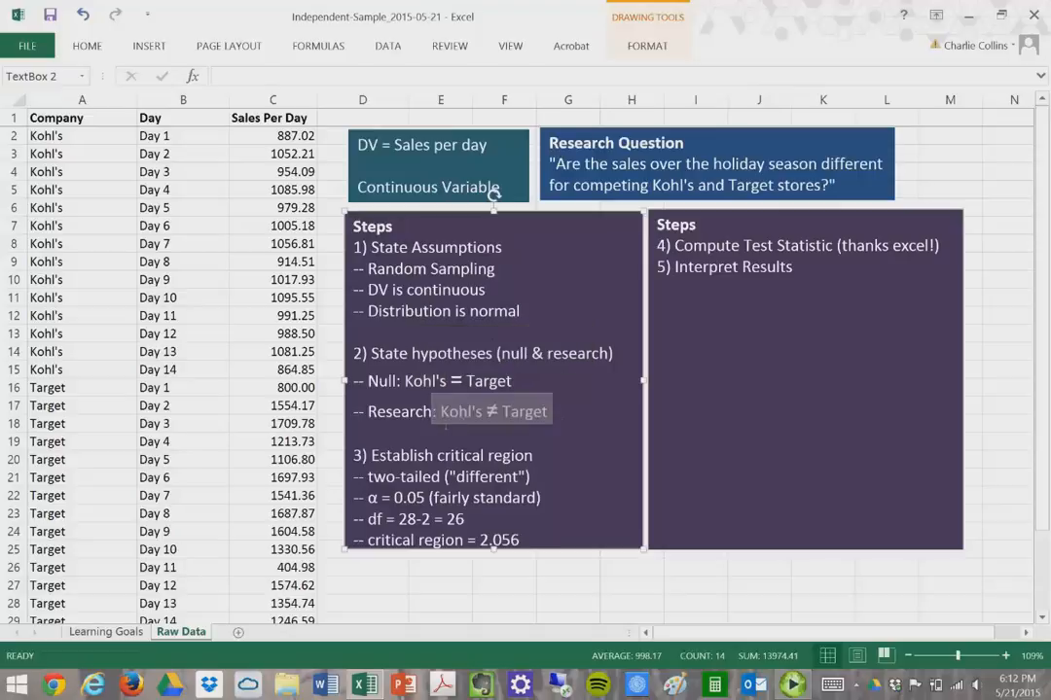
left_click(594, 465)
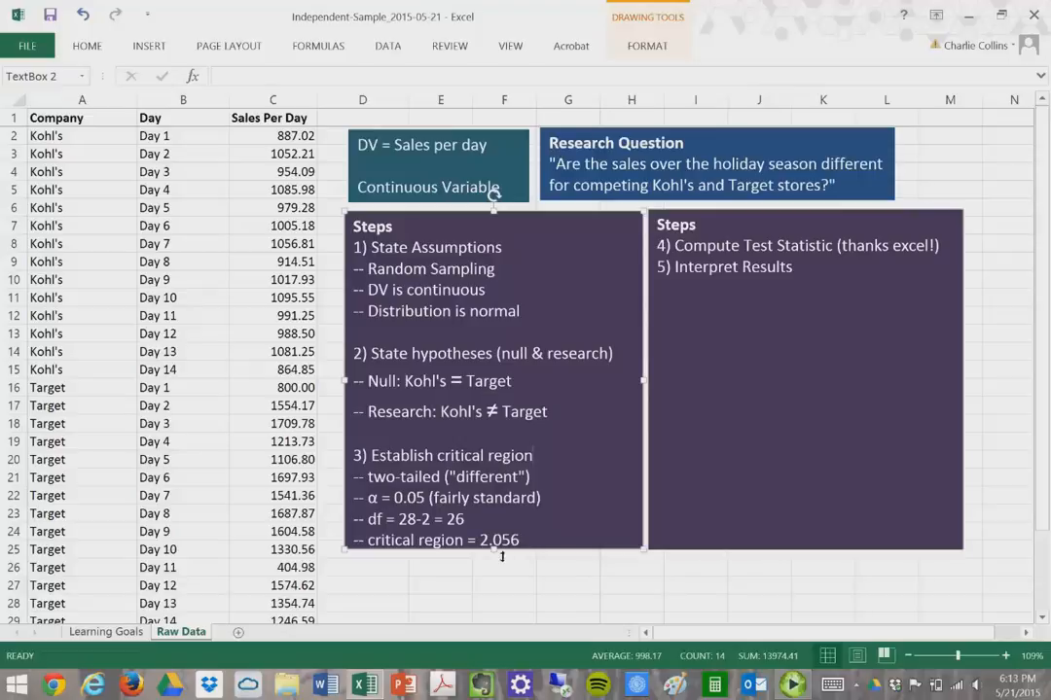
- Enlarge the Steps box and highlight step 3's df = 28-2 = 26 and critical region = 2.056
left_click_drag(502, 557, 502, 580)
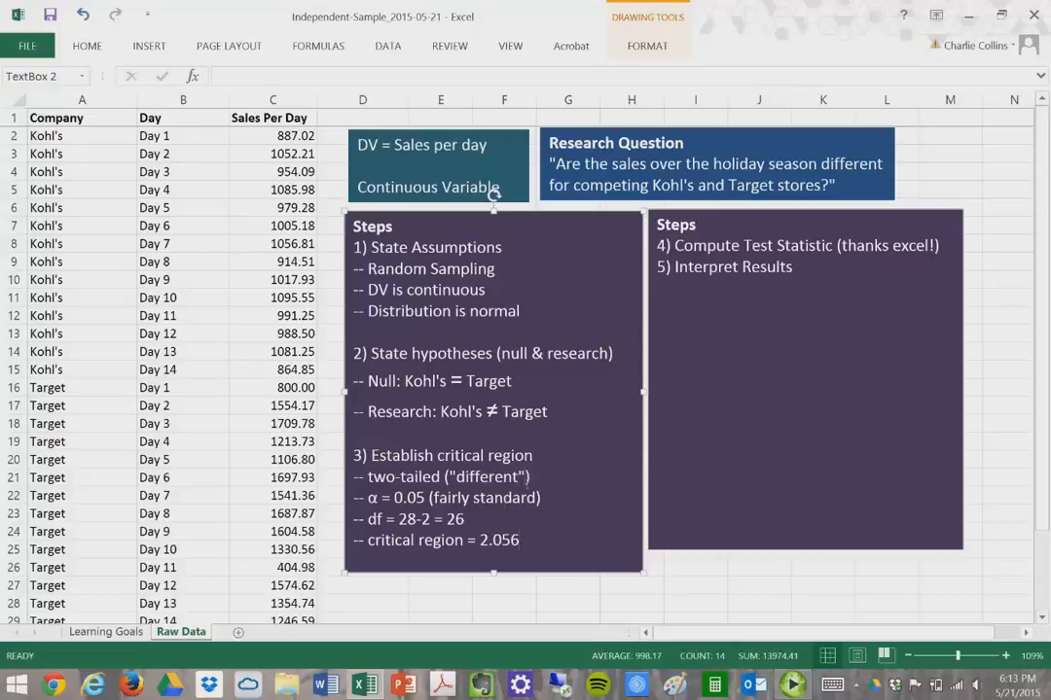
double_click(486, 476)
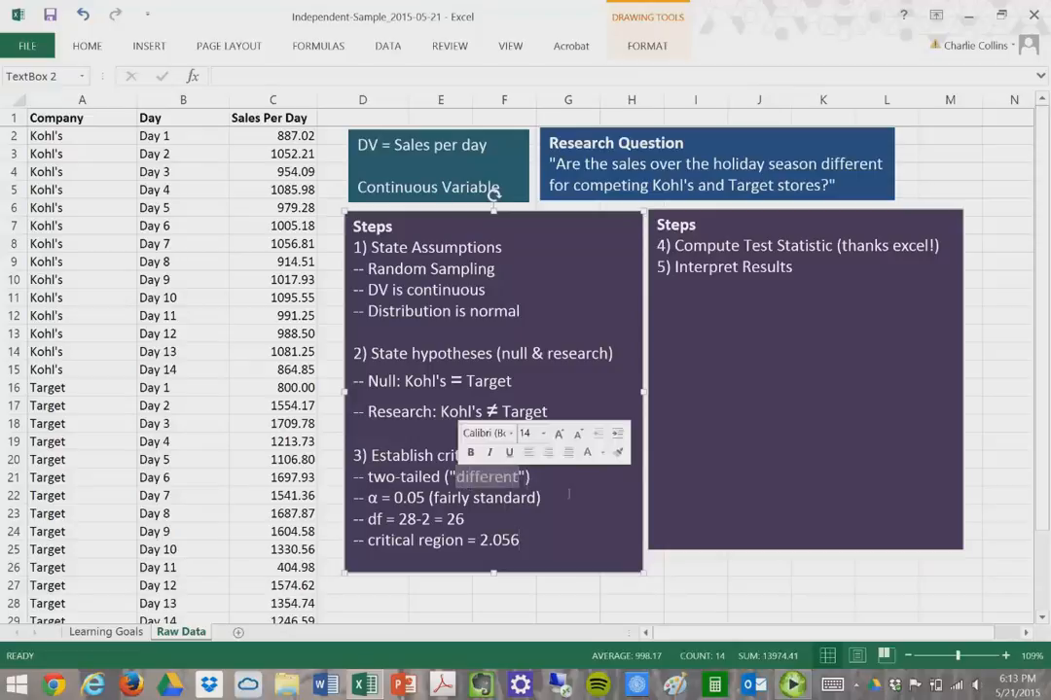
left_click(421, 478)
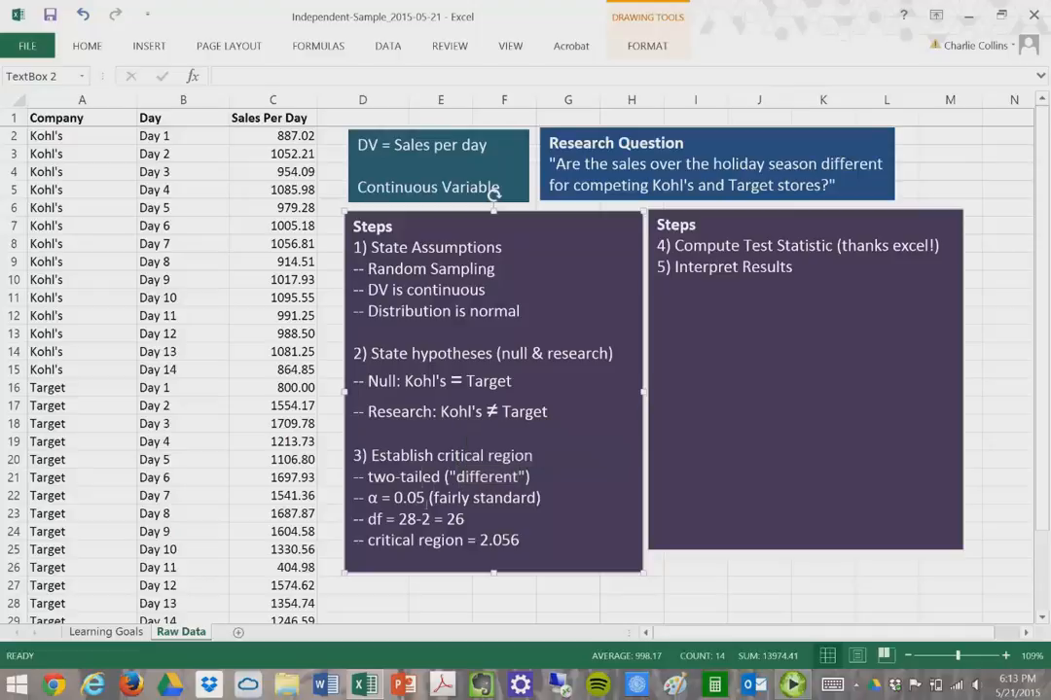
left_click_drag(480, 528, 352, 520)
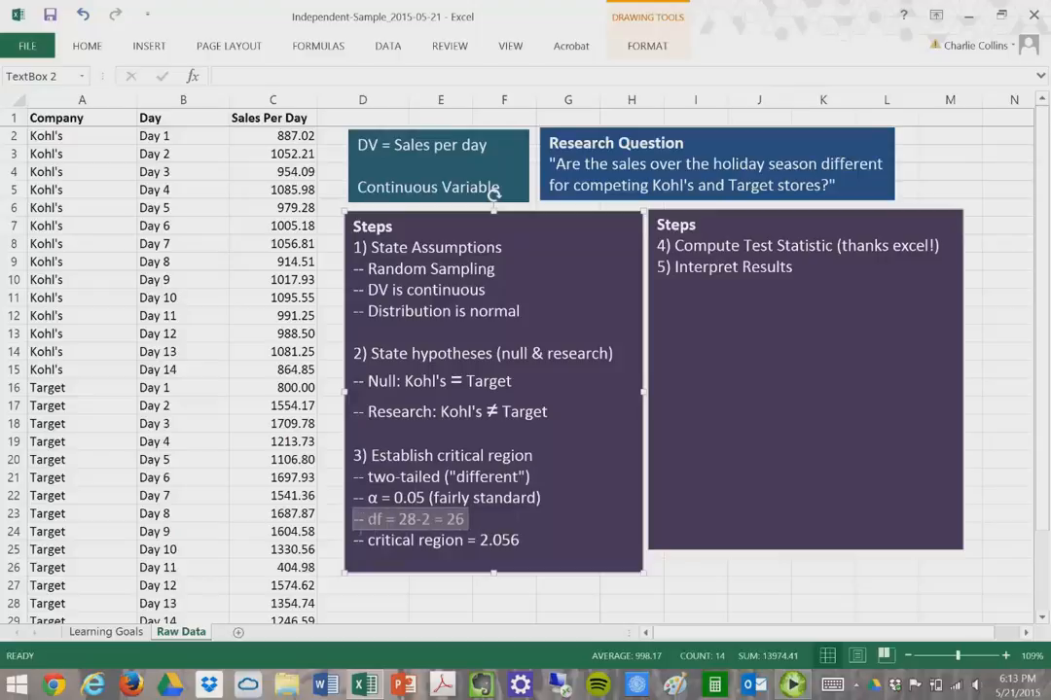
left_click(571, 527)
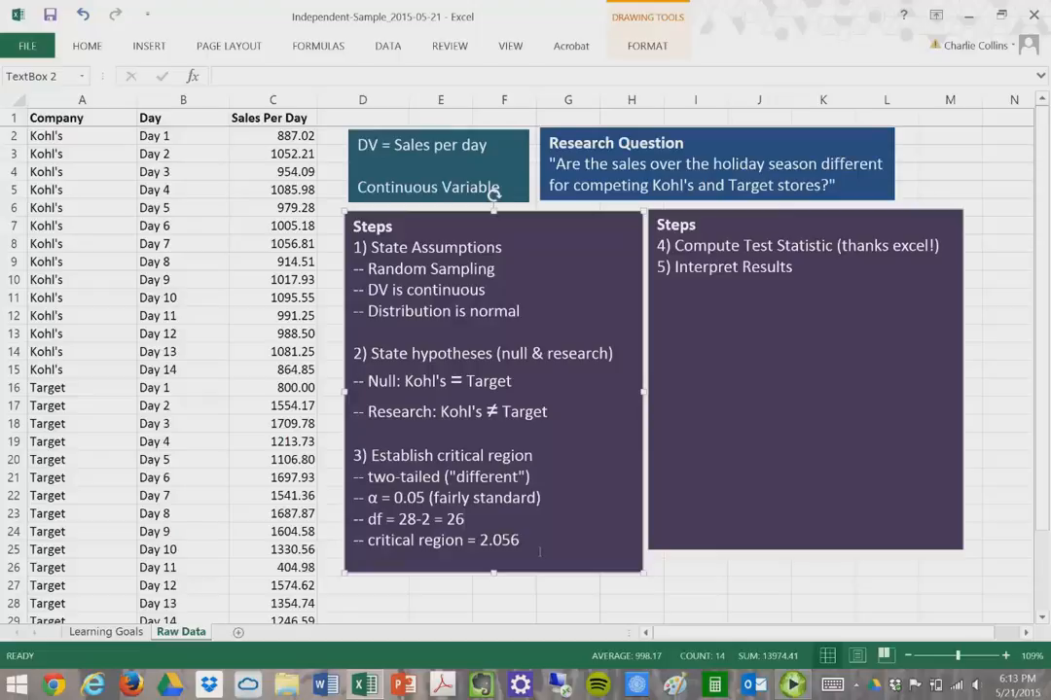
left_click_drag(540, 552, 367, 542)
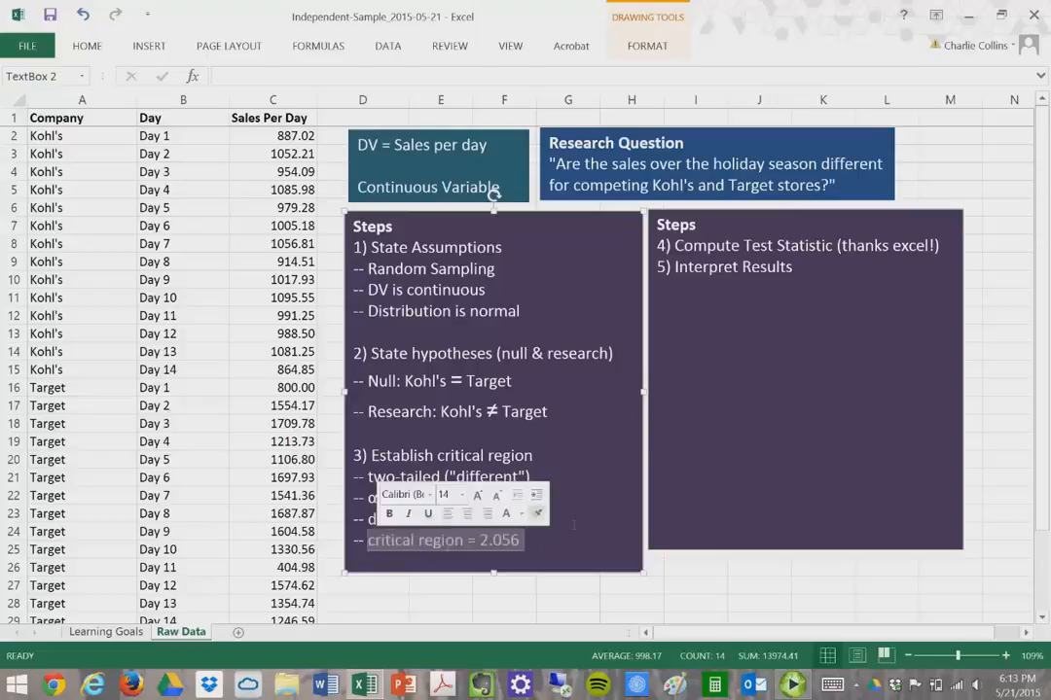
left_click(603, 513)
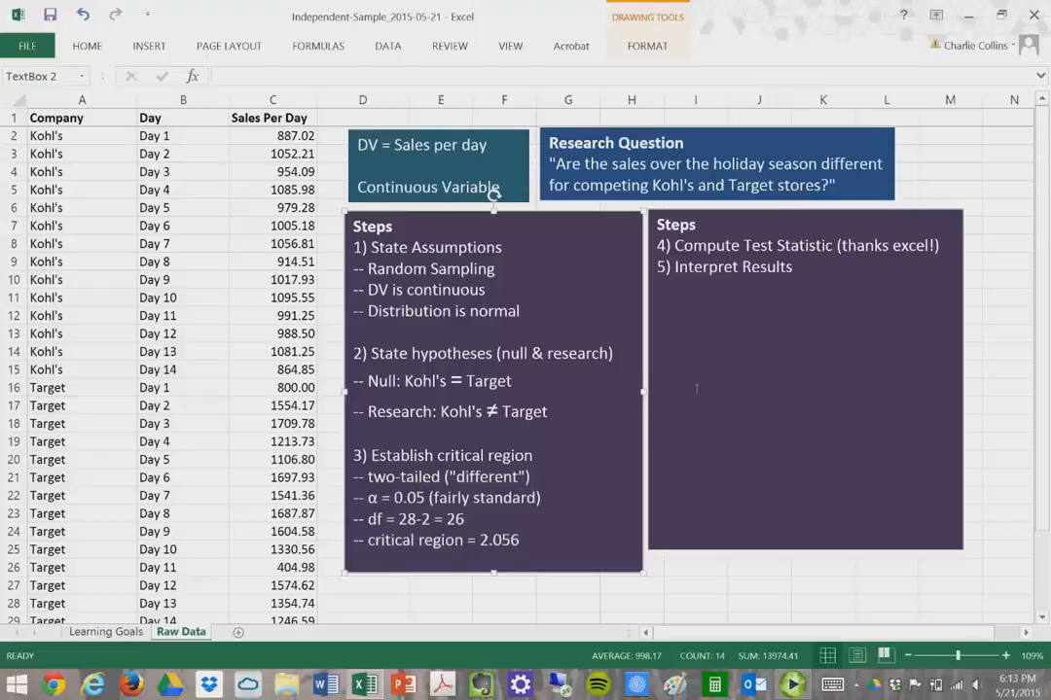
left_click_drag(941, 247, 655, 246)
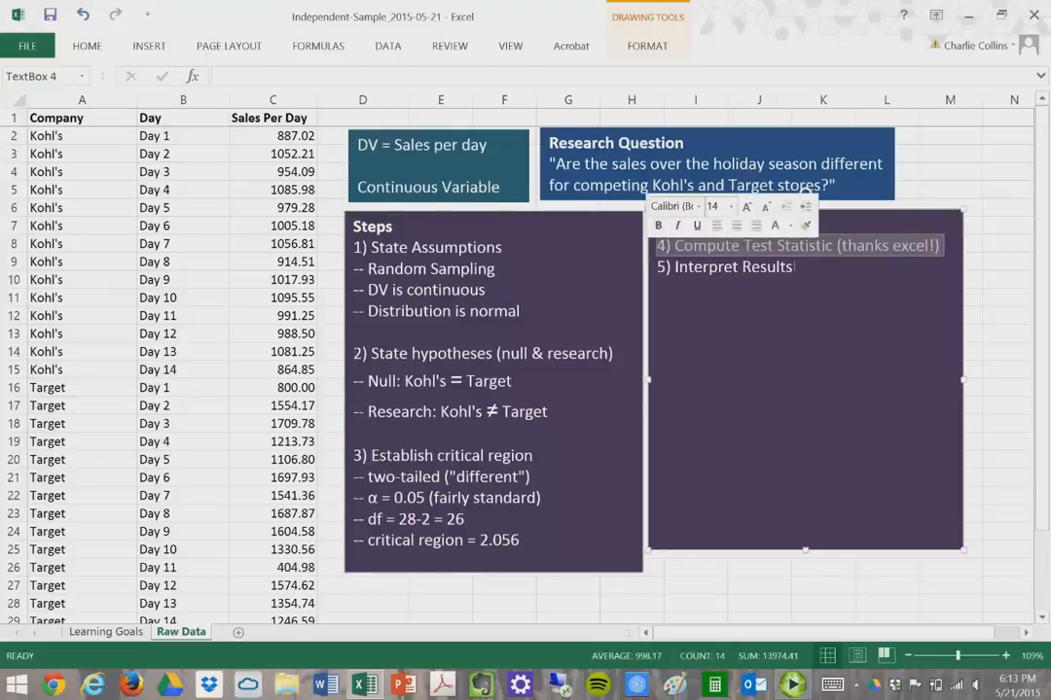
- Point out the critical region value 2.056 and place the caret after Interpret Results
left_click(816, 266)
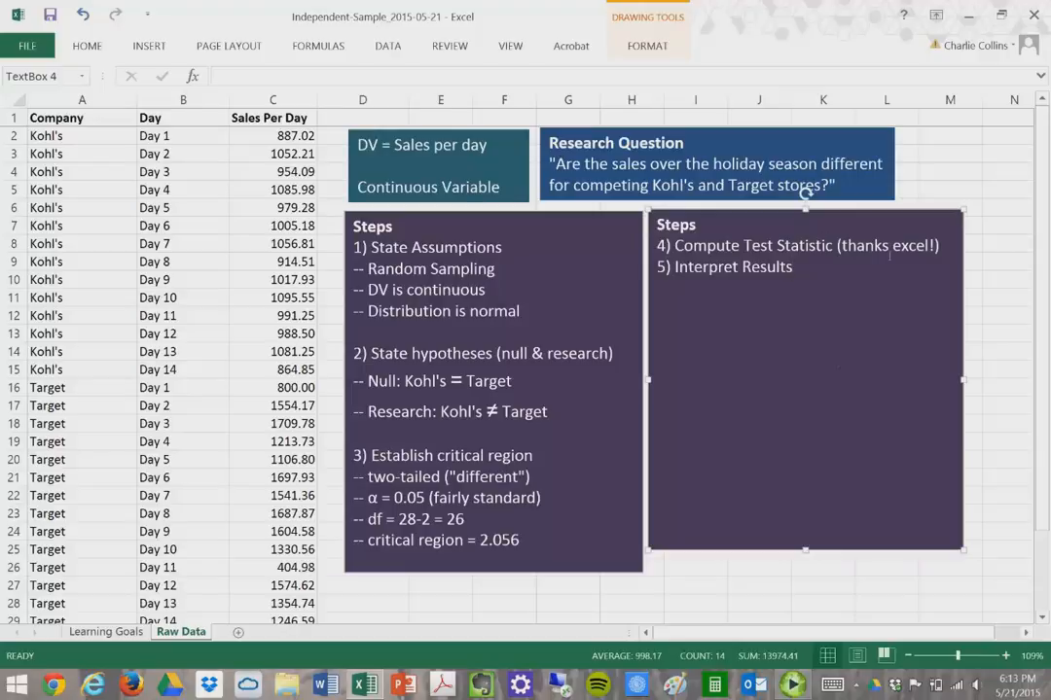
left_click_drag(538, 548, 418, 544)
left_click(832, 277)
- From Data Analysis, choose t-Test: Two-Sample Assuming Equal Variances
left_click(392, 51)
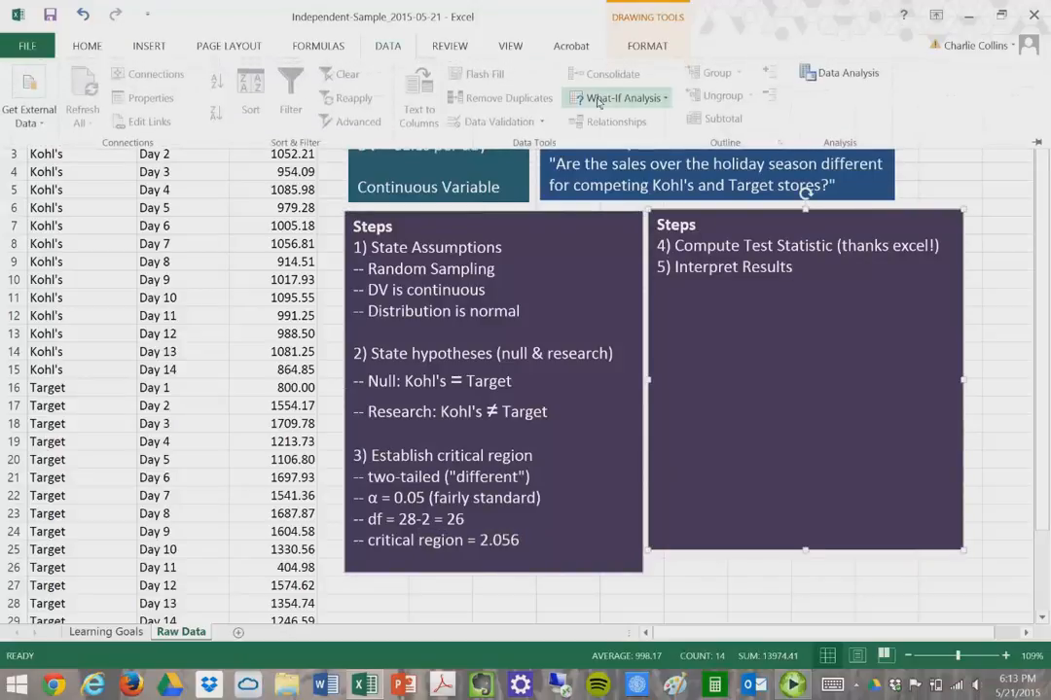
left_click(842, 78)
mouse_move(1050, 2)
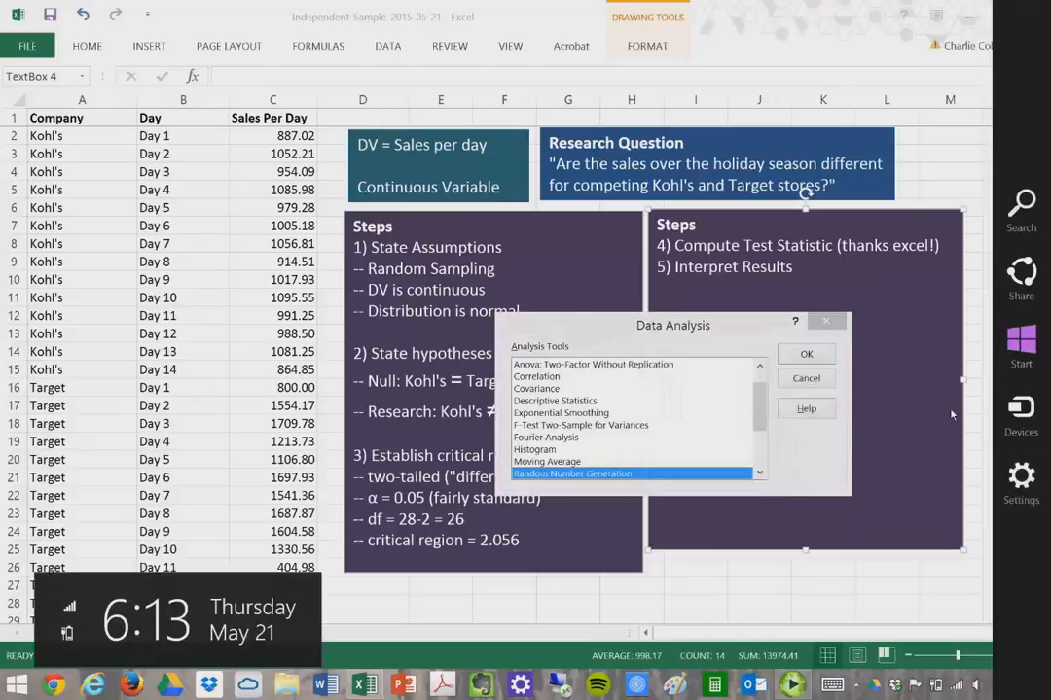
left_click_drag(762, 419, 762, 456)
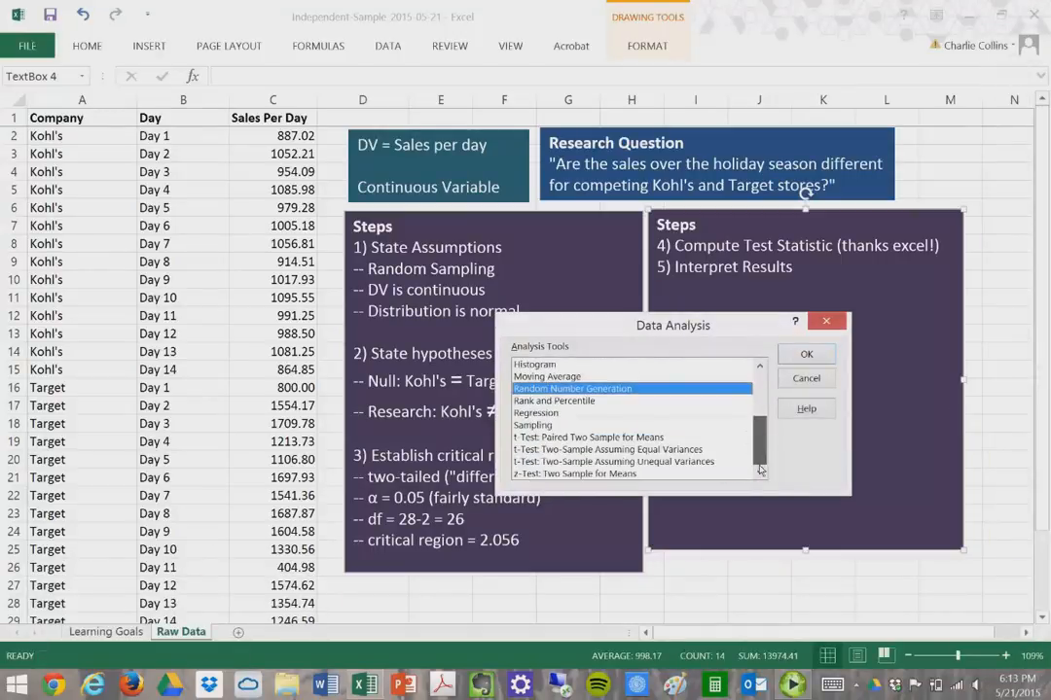
left_click(619, 452)
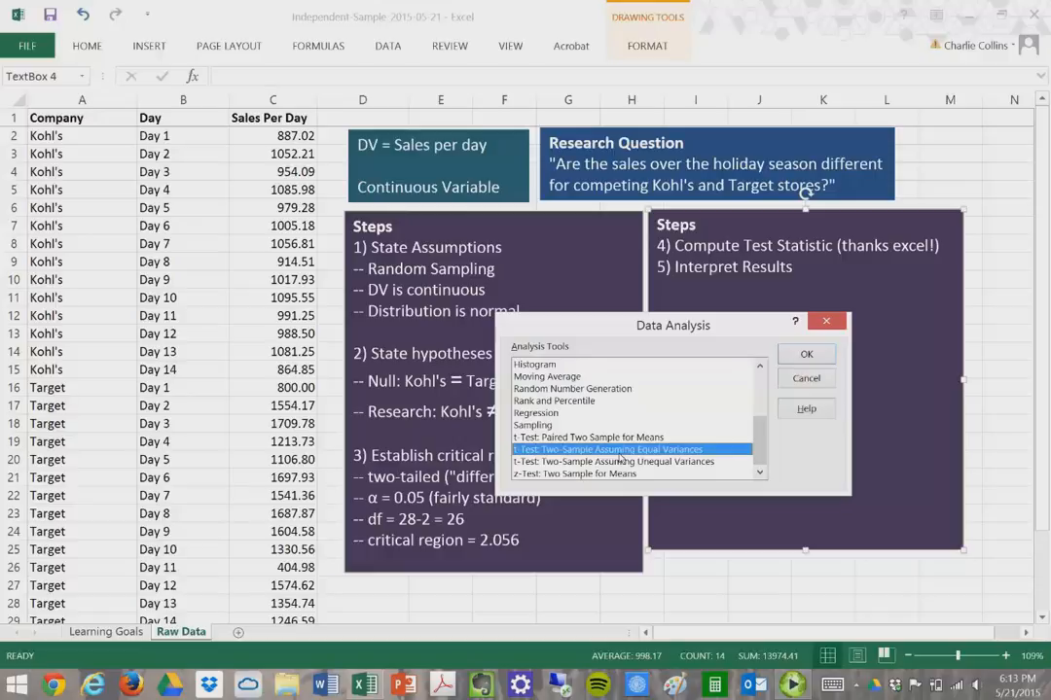
left_click(817, 356)
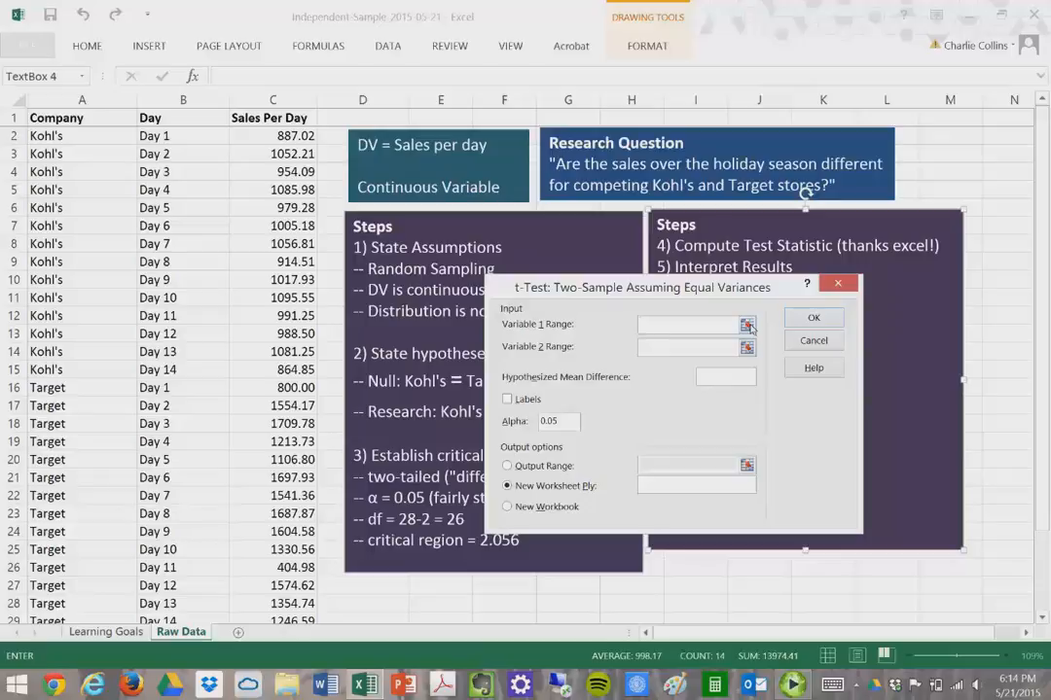
- Set Variable 1 Range to Kohl's sales C2:C15 and Variable 2 Range to Target sales C16:C29
left_click(746, 326)
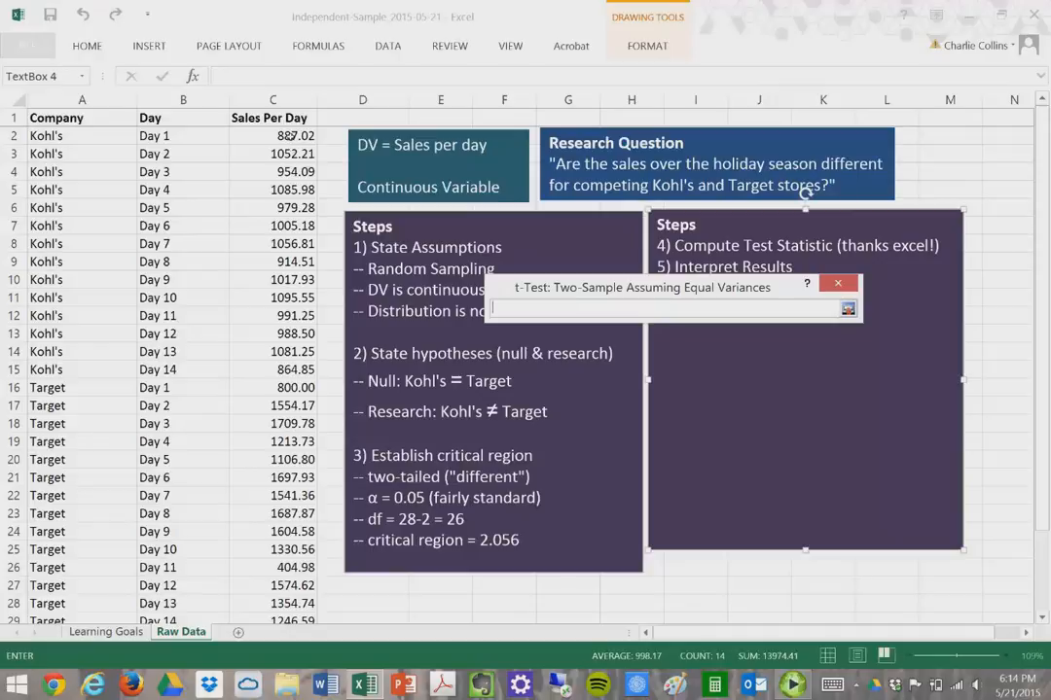
left_click(282, 138)
left_click_drag(282, 144, 282, 373)
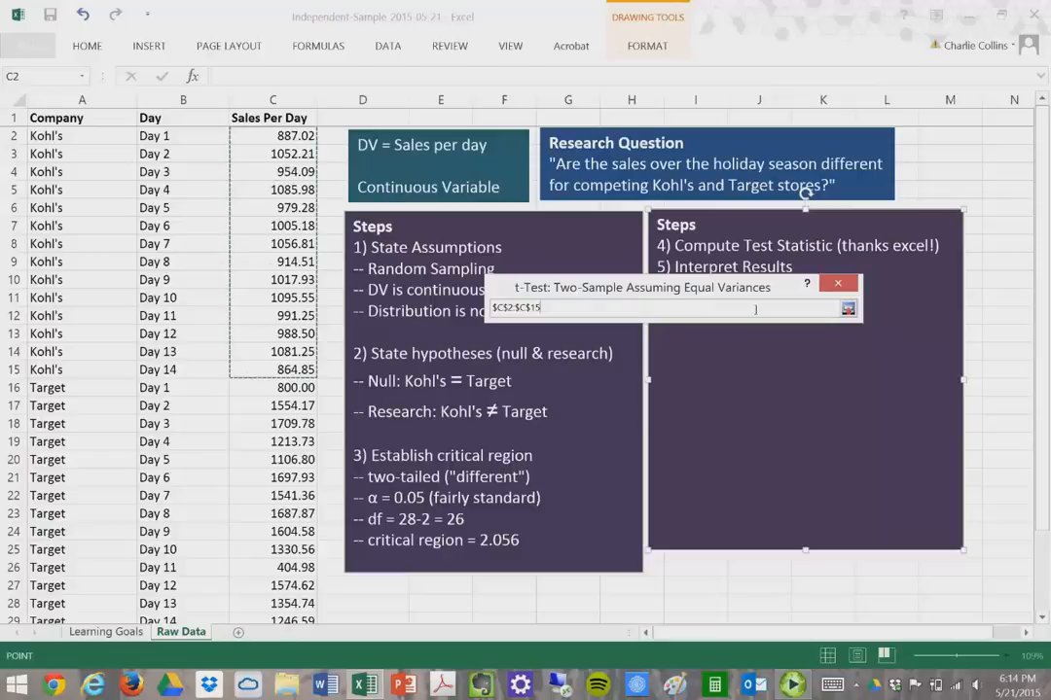
left_click(847, 310)
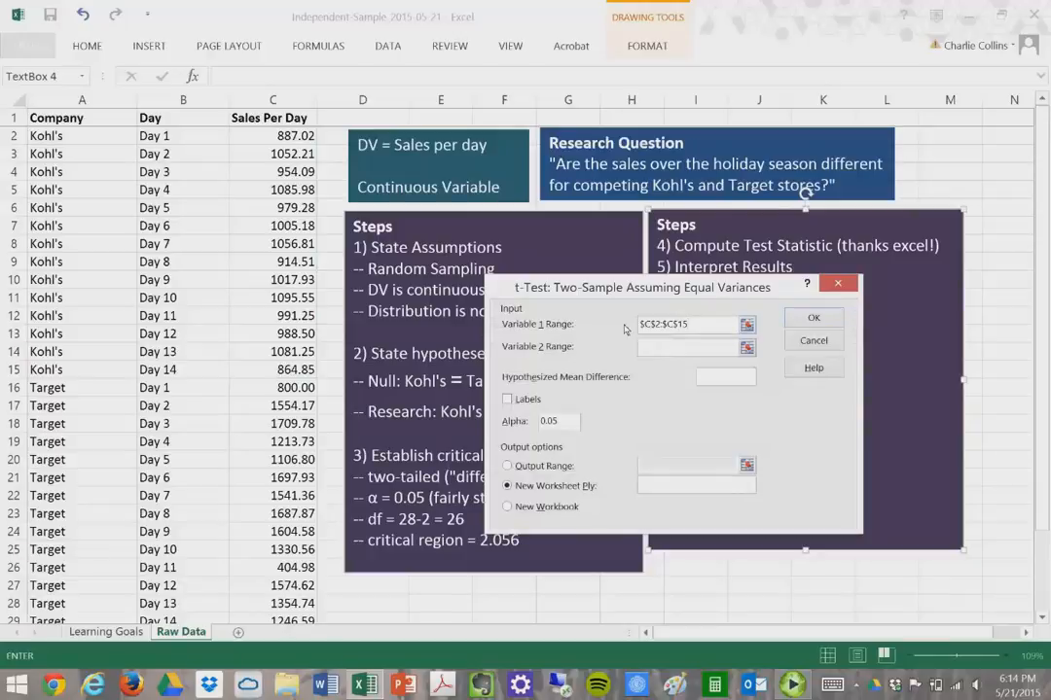
left_click(747, 348)
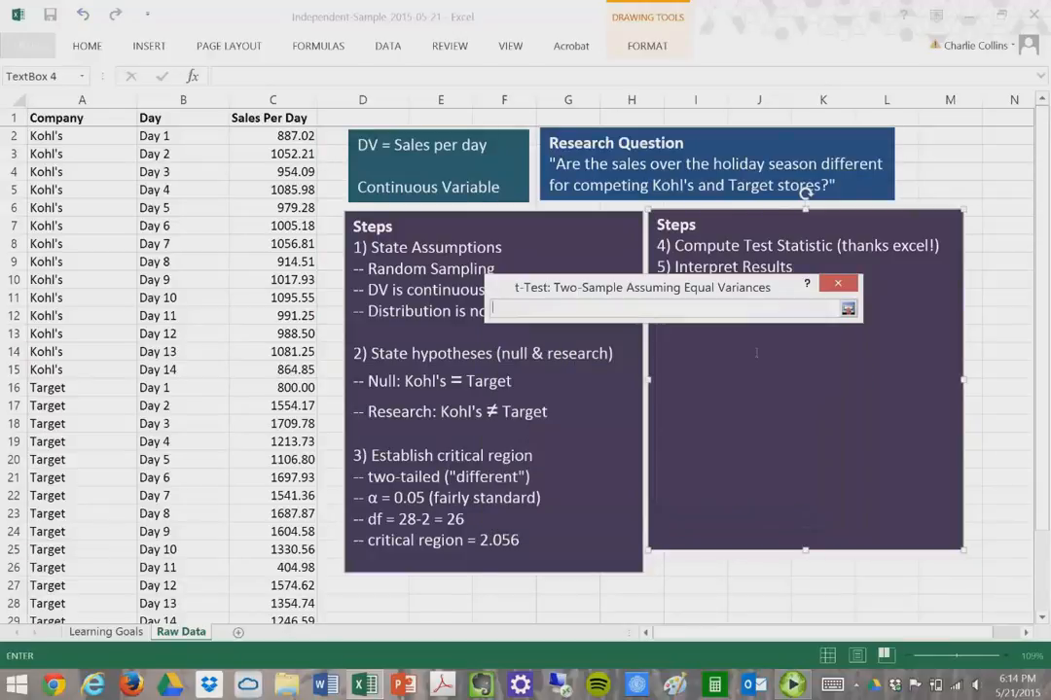
left_click_drag(276, 387, 272, 584)
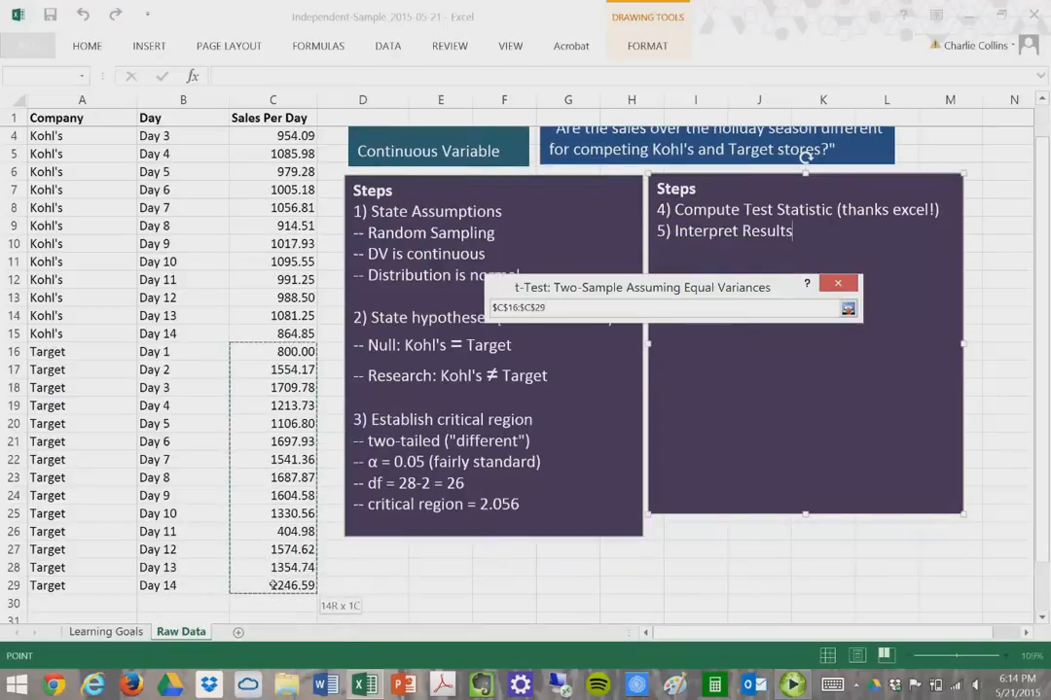
left_click_drag(274, 585, 274, 584)
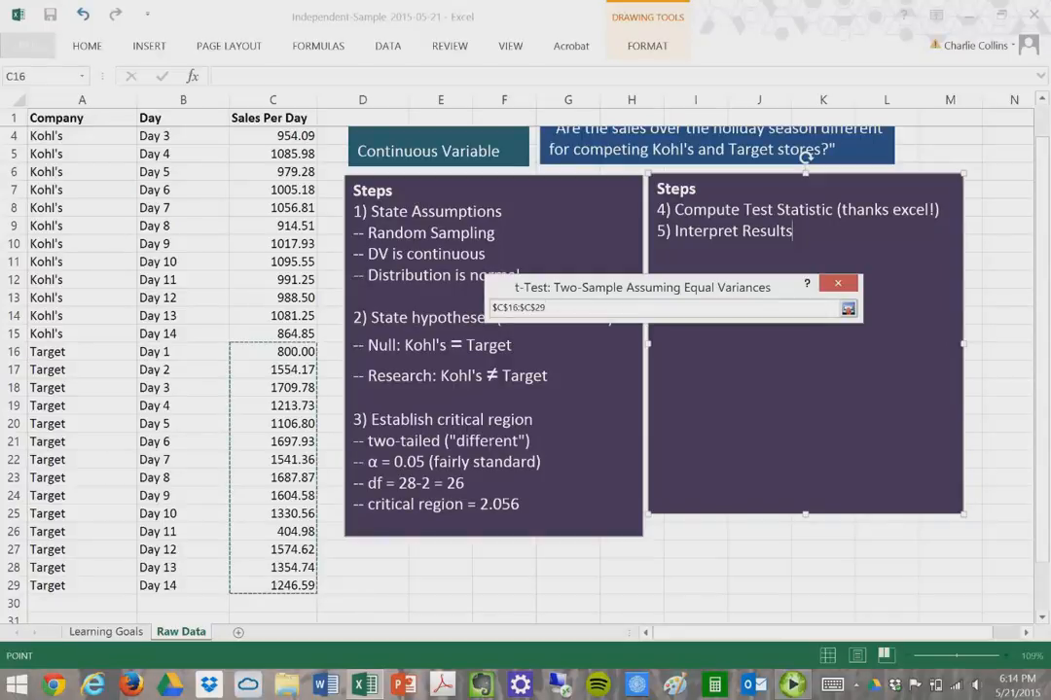
left_click(847, 309)
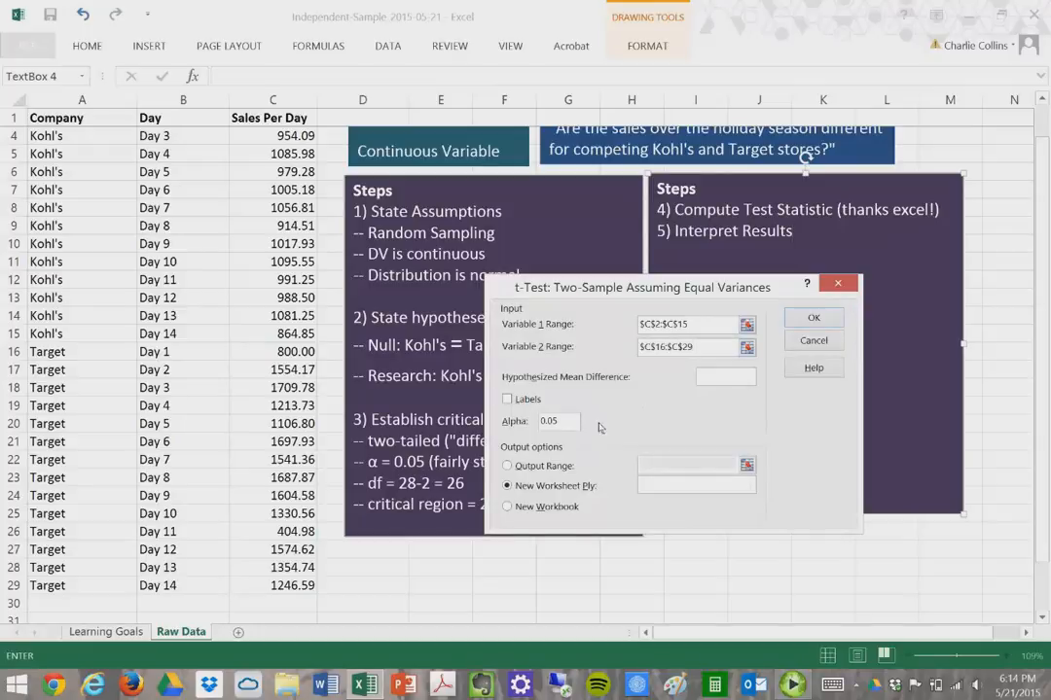
- Output to a new worksheet ply named 'tesult' and run the t-test
left_click(658, 489)
type("tes")
type("ults")
left_click(815, 318)
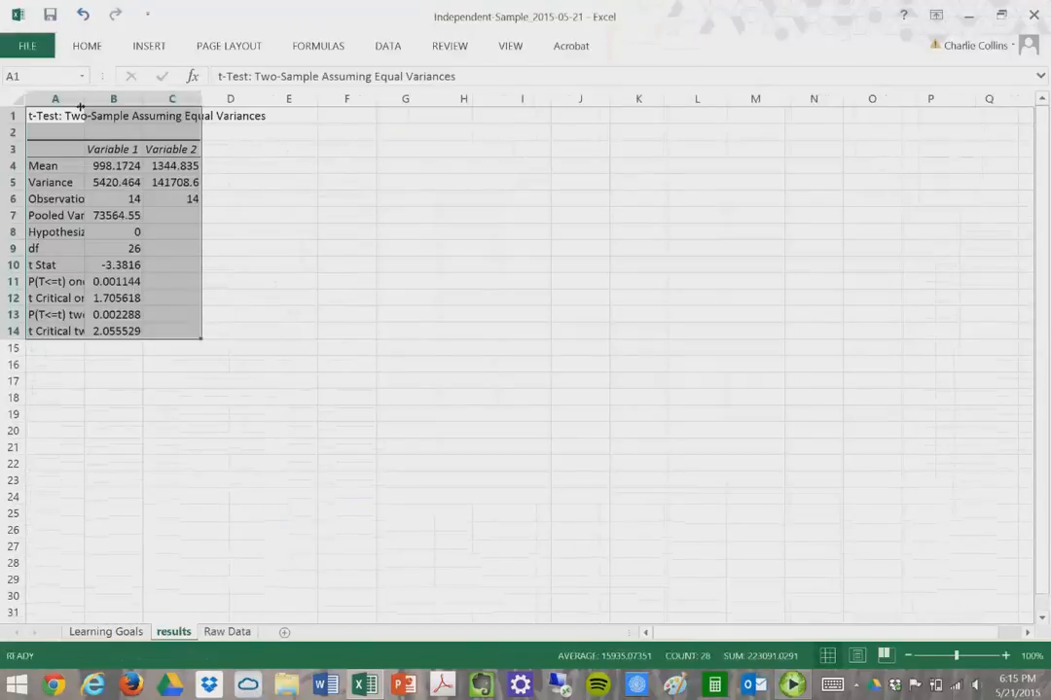
- Autofit columns A–C of the t-test output
left_click_drag(73, 99, 167, 99)
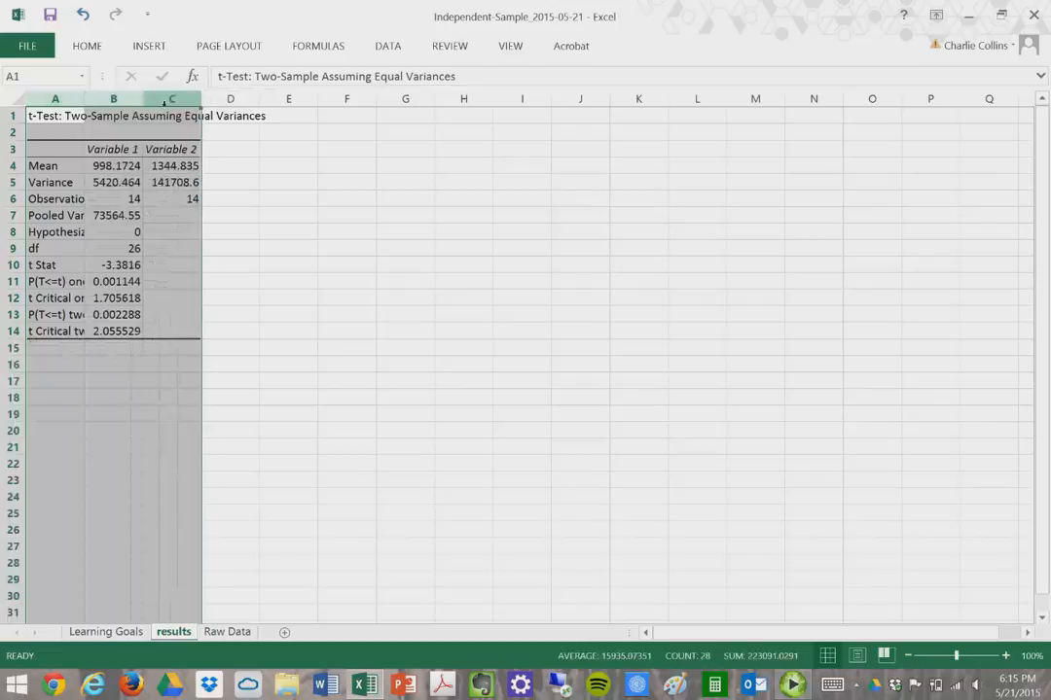
double_click(142, 99)
left_click(507, 232)
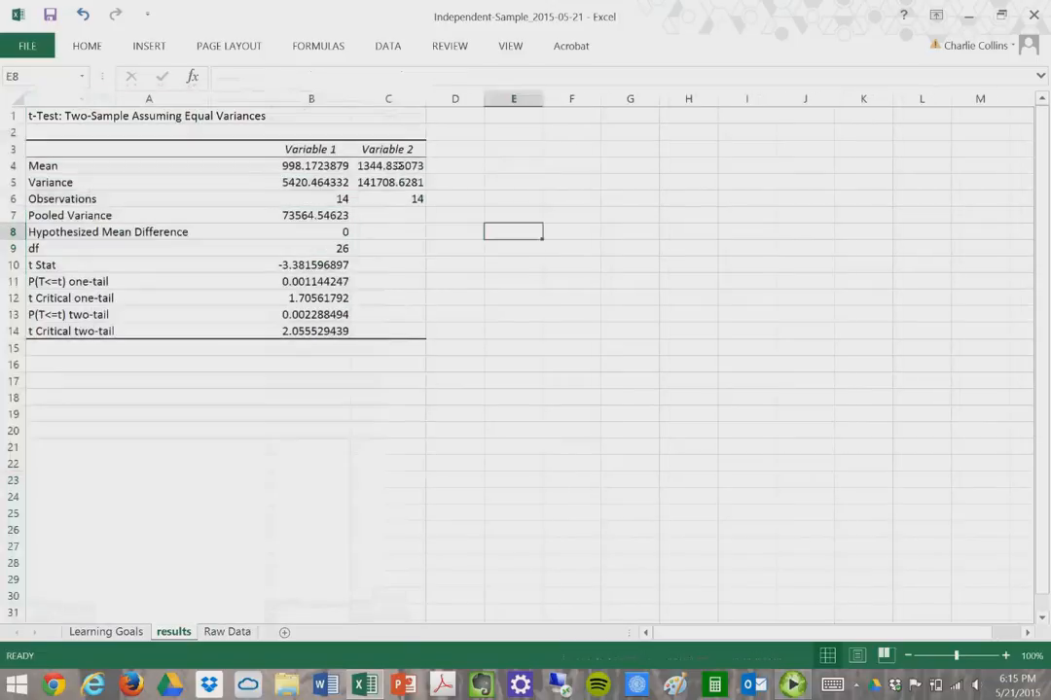
- Rename headers B3 to 'Kohl's Sales' and C3 to 'Target Sales', then return to Raw Data
left_click(339, 154)
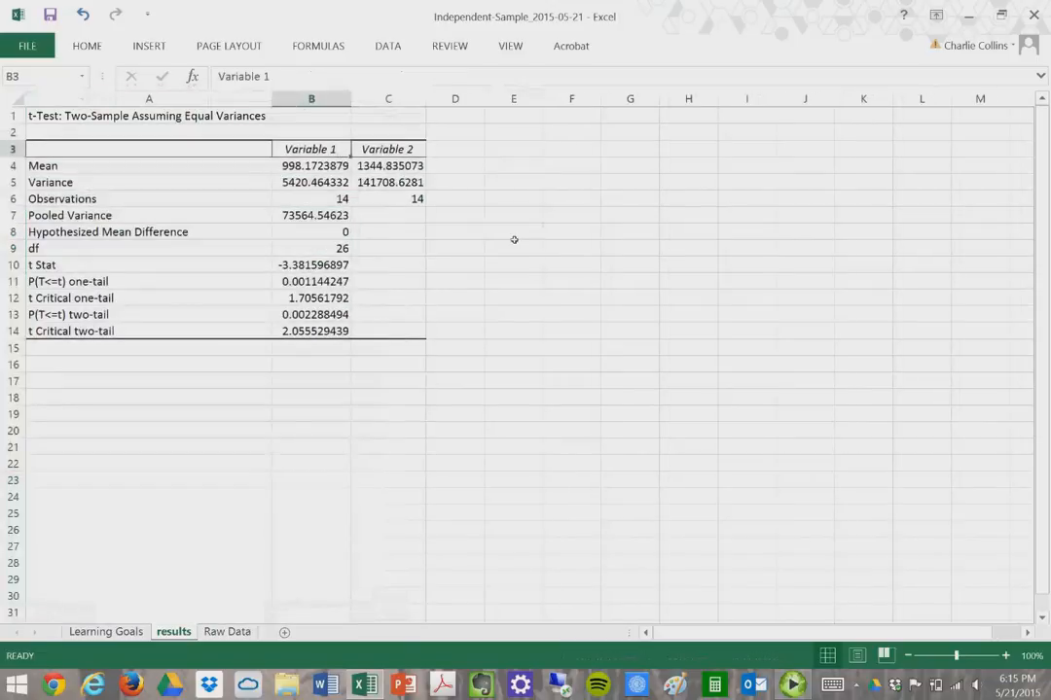
type("Kohl's Sales")
key("Return")
key("Up")
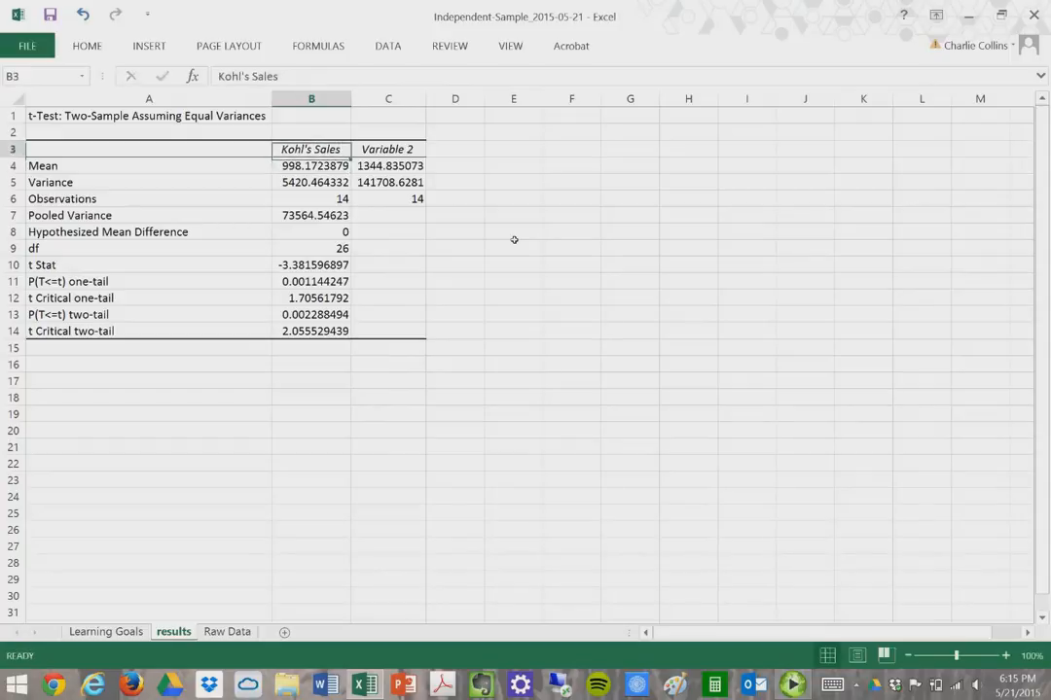
key("Right")
type("Target Sales")
key("Return")
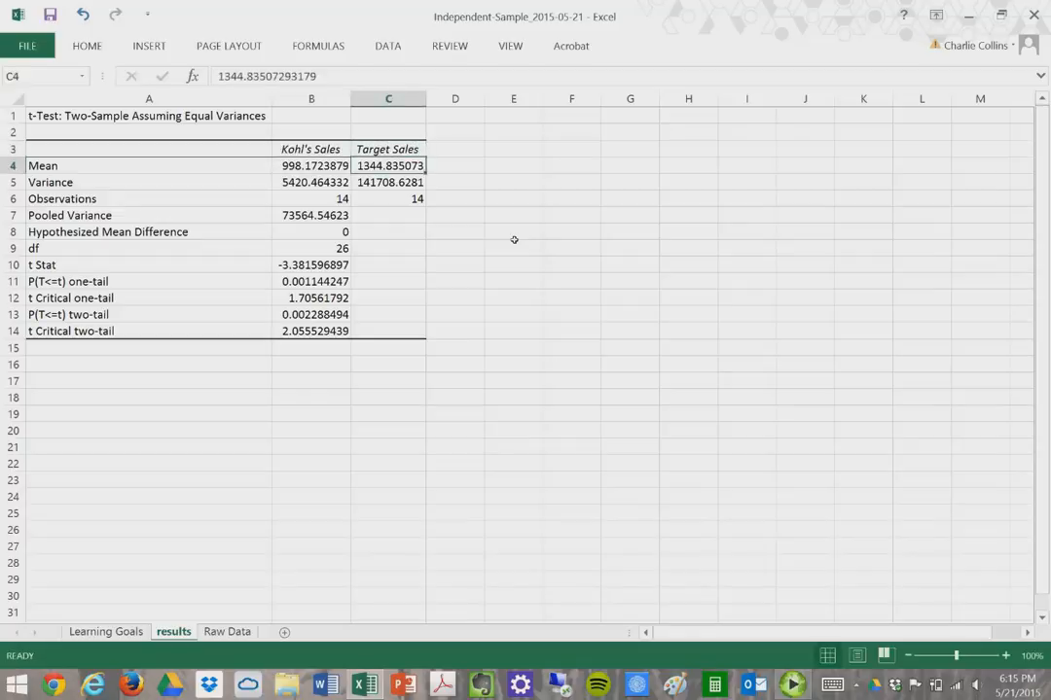
left_click(223, 633)
- Paste both Steps boxes onto the results sheet, narrow column A to about 23.62, and place them beside the table
left_click(564, 494)
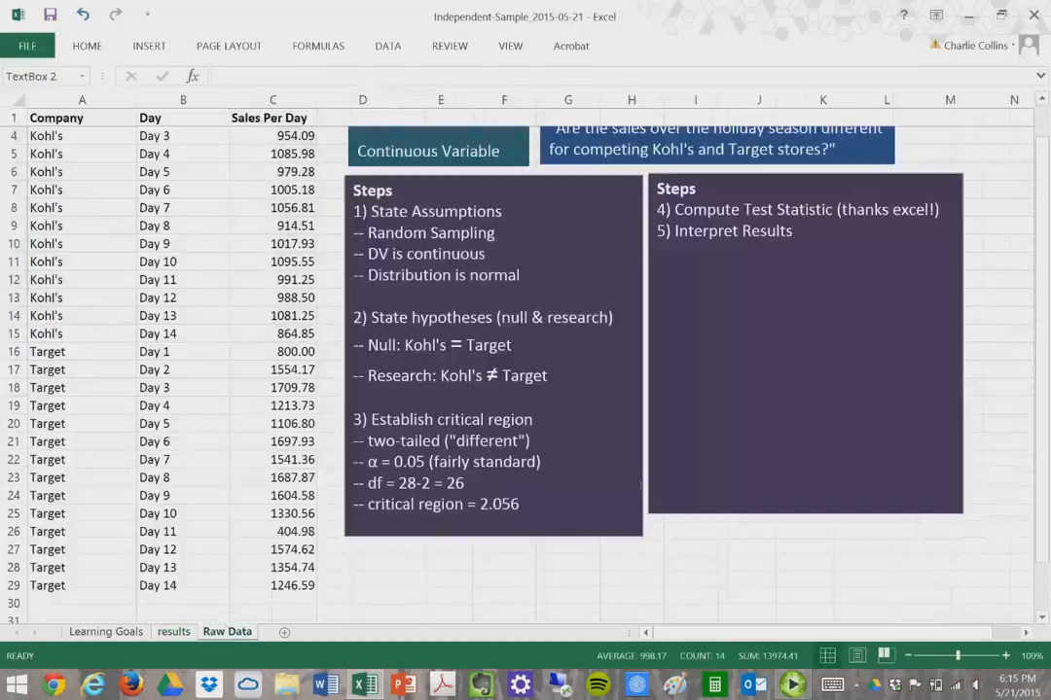
left_click(716, 490, "ctrl")
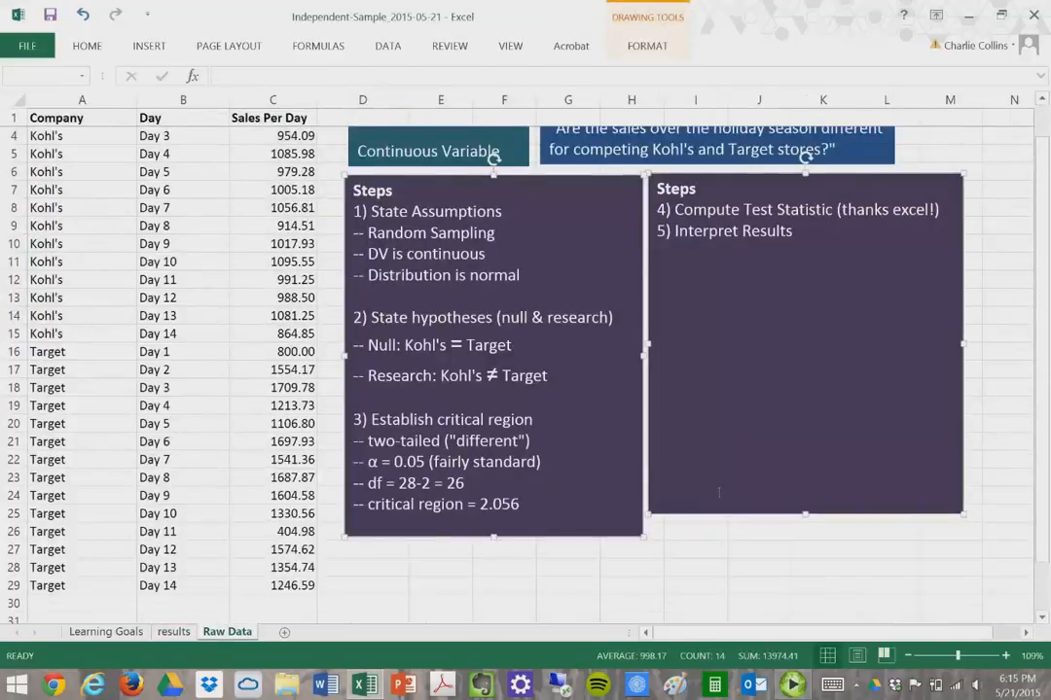
left_click(174, 632)
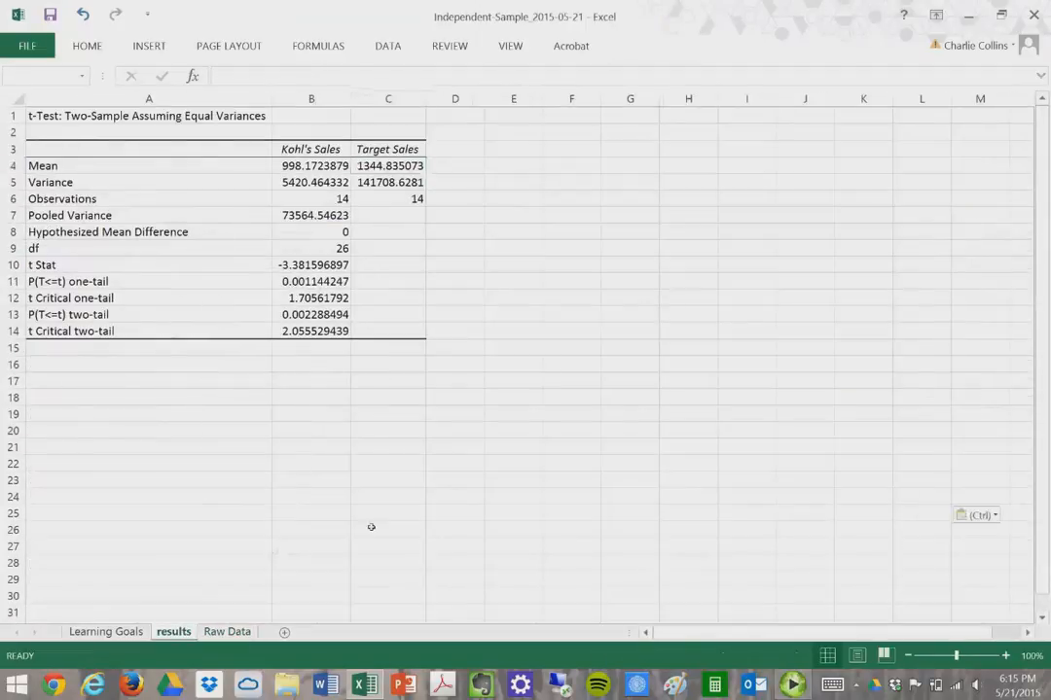
key("ctrl+v")
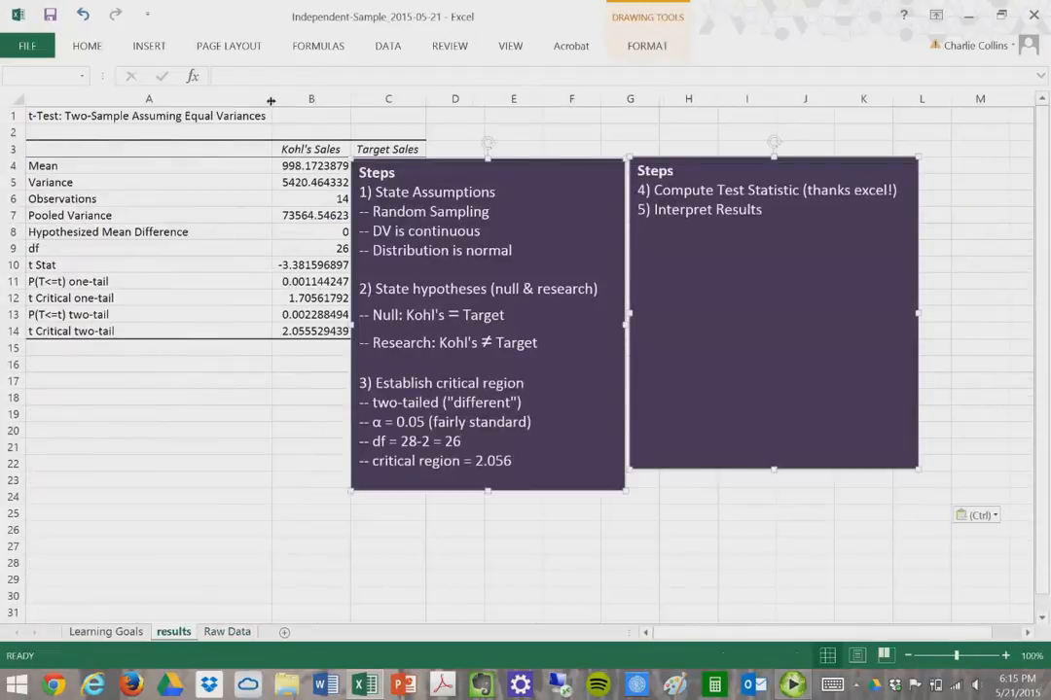
left_click_drag(272, 98, 163, 115)
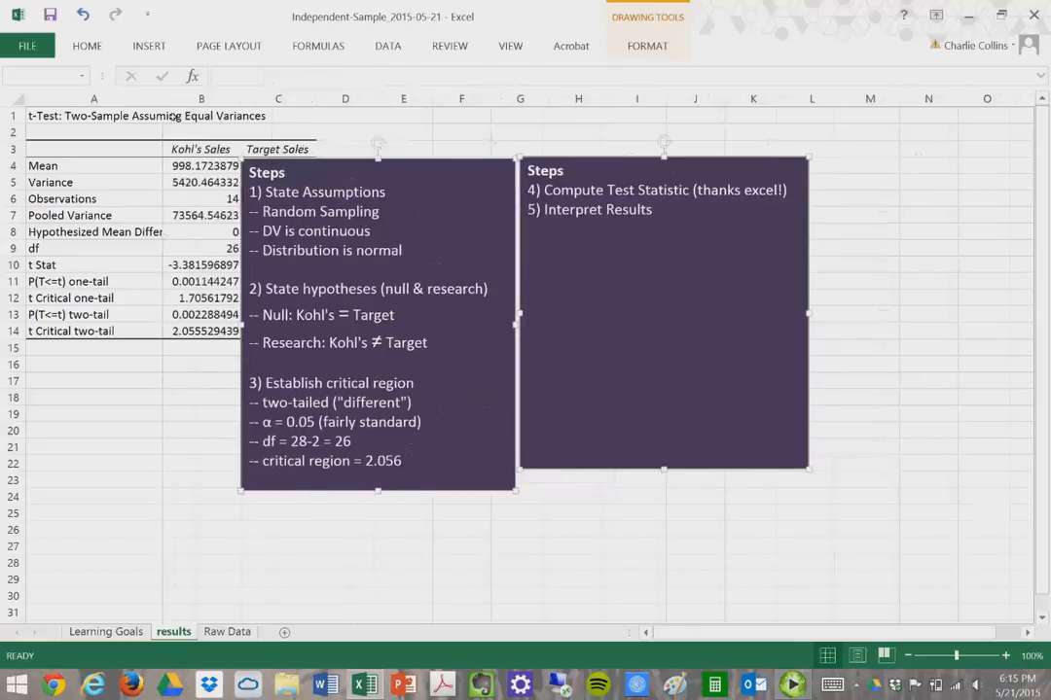
left_click(417, 262)
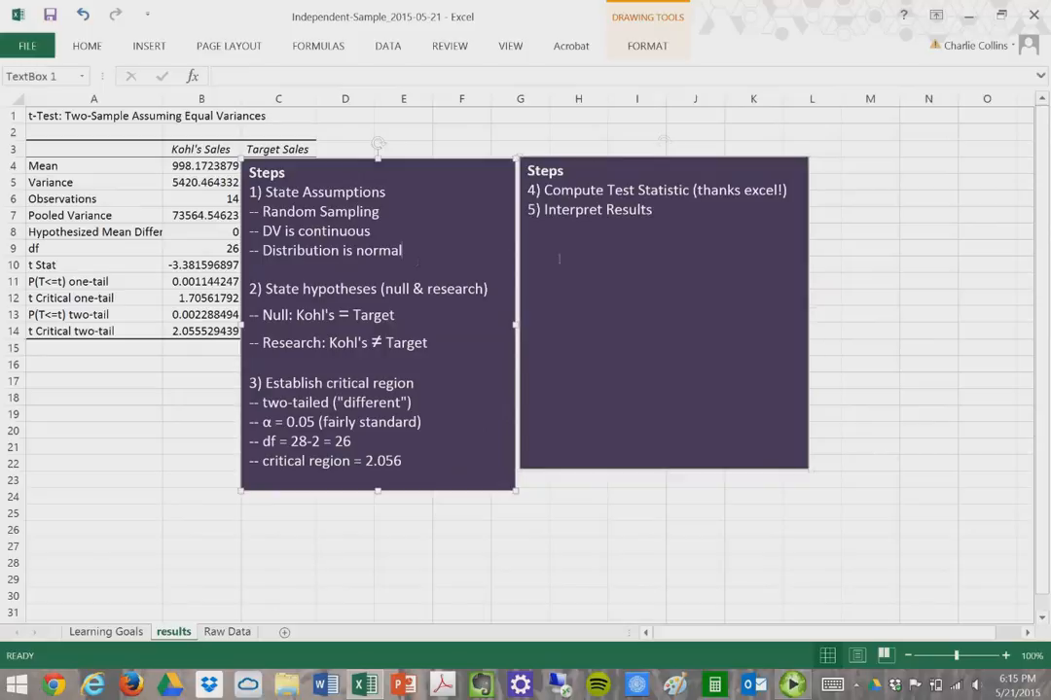
left_click(584, 261, "shift")
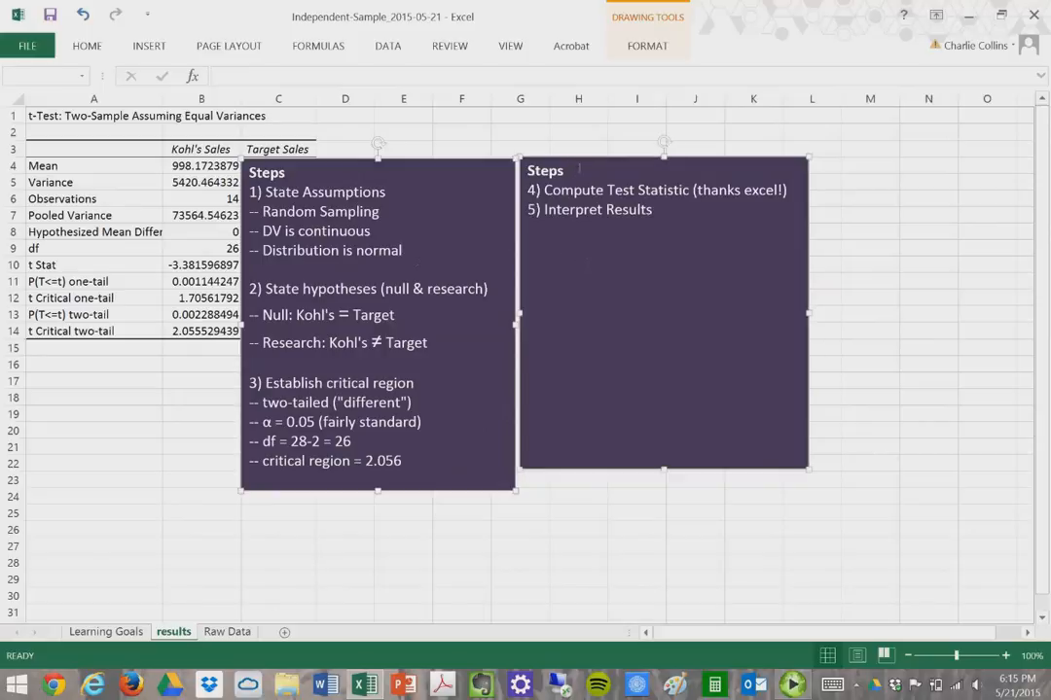
left_click_drag(590, 160, 697, 125)
left_click_drag(522, 427, 358, 438)
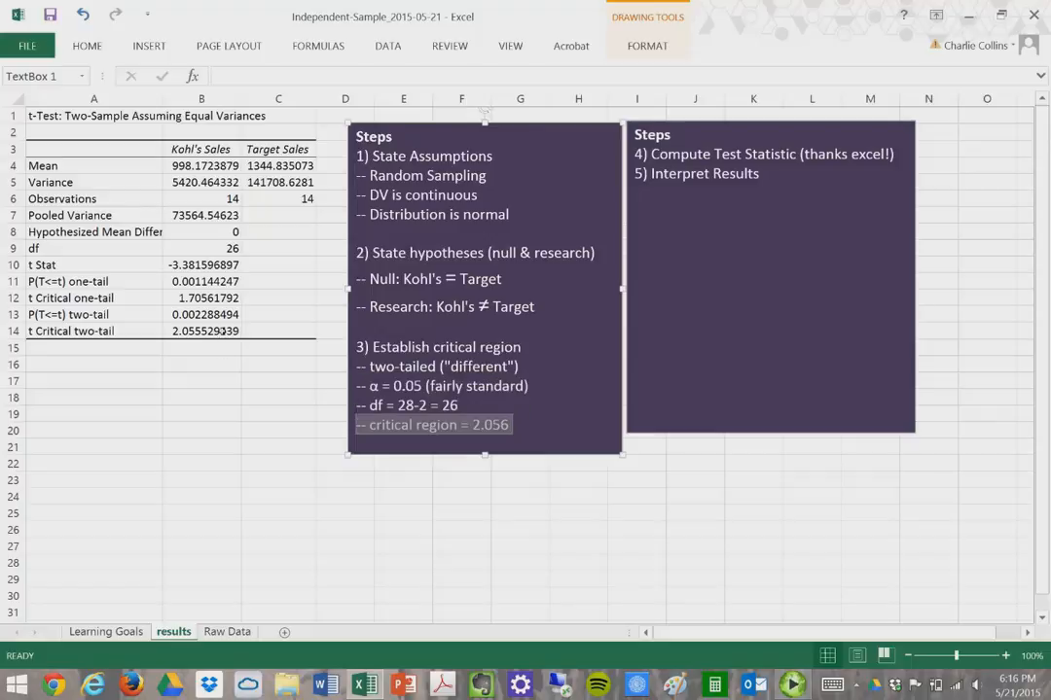
- Fill the one-tail p and critical rows A11:B12 with black, with automatic font colour
left_click(223, 331)
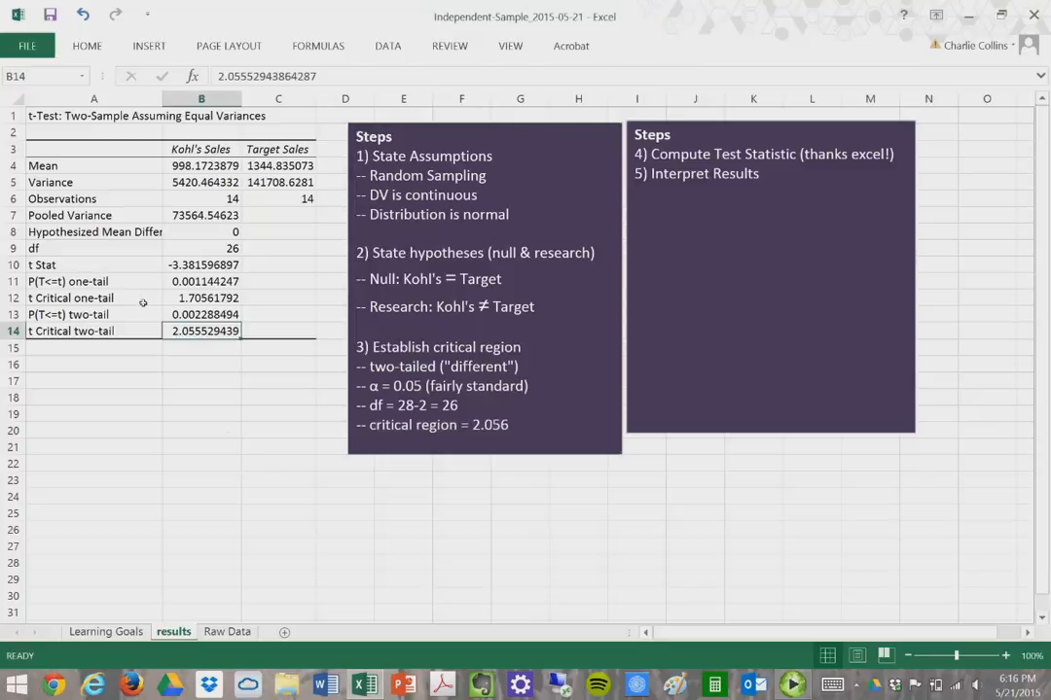
left_click(131, 285)
left_click_drag(131, 285, 209, 298)
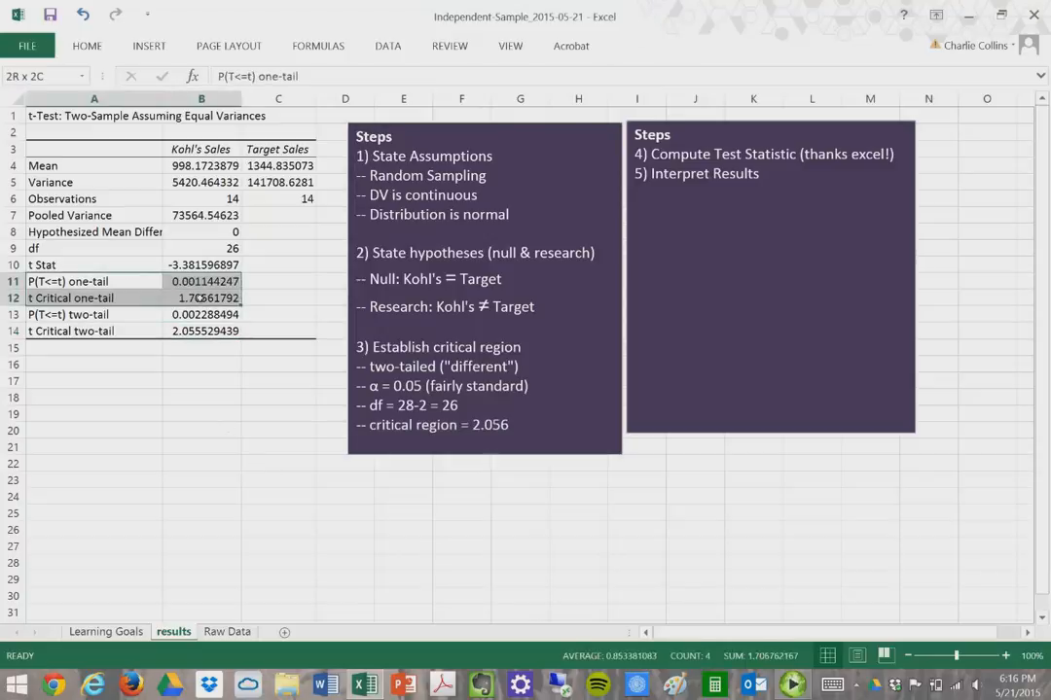
left_click(88, 47)
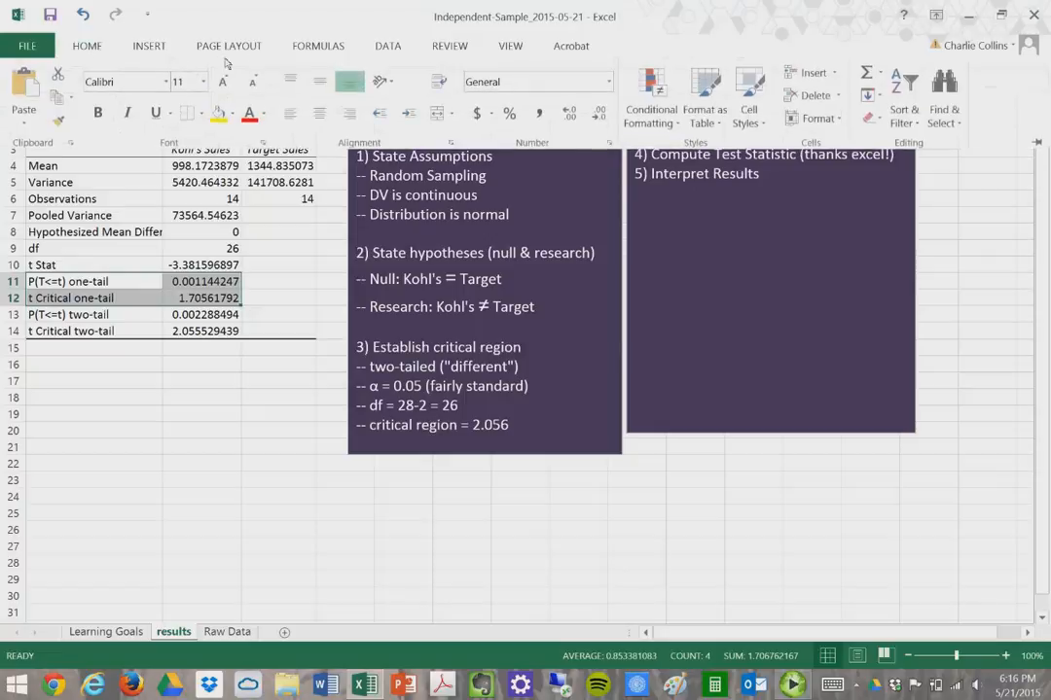
left_click(262, 114)
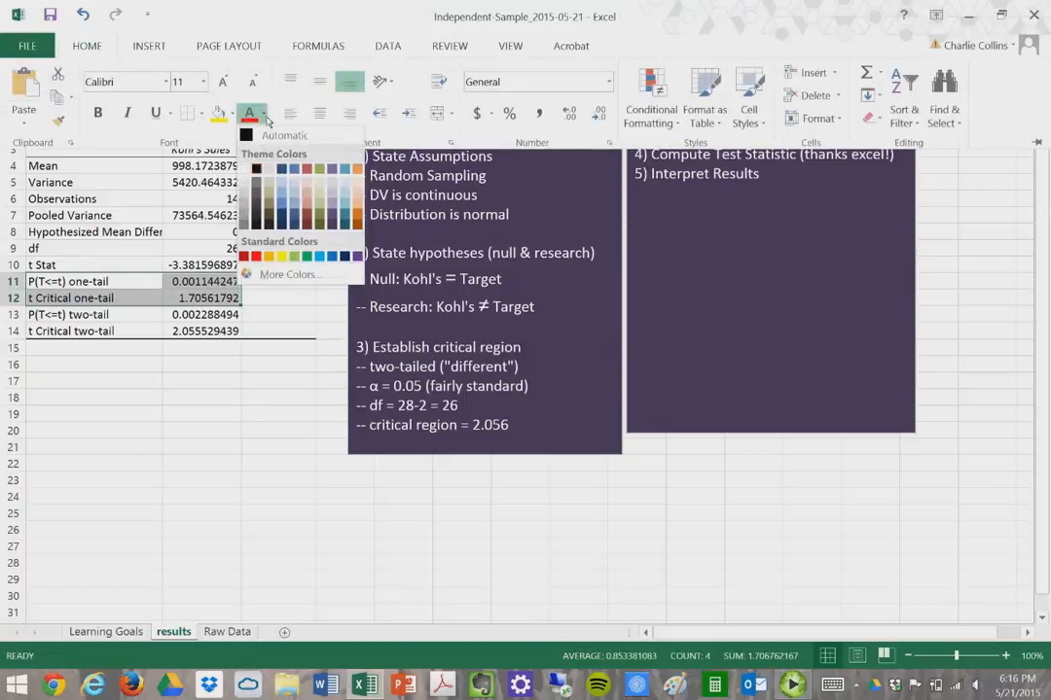
left_click(255, 138)
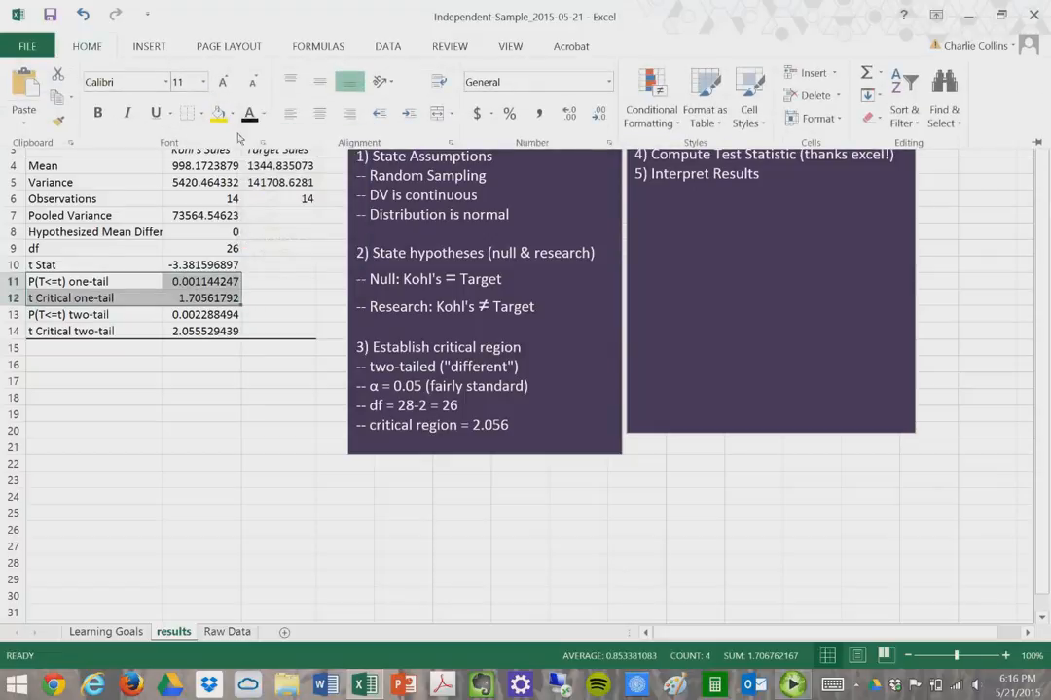
left_click(233, 115)
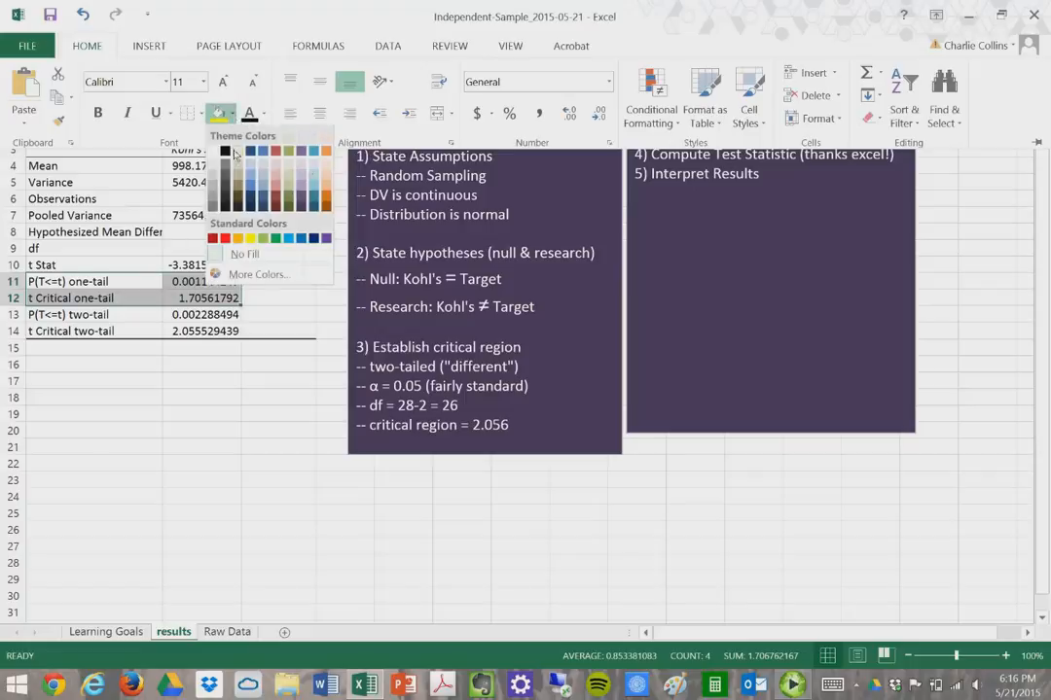
left_click(223, 127)
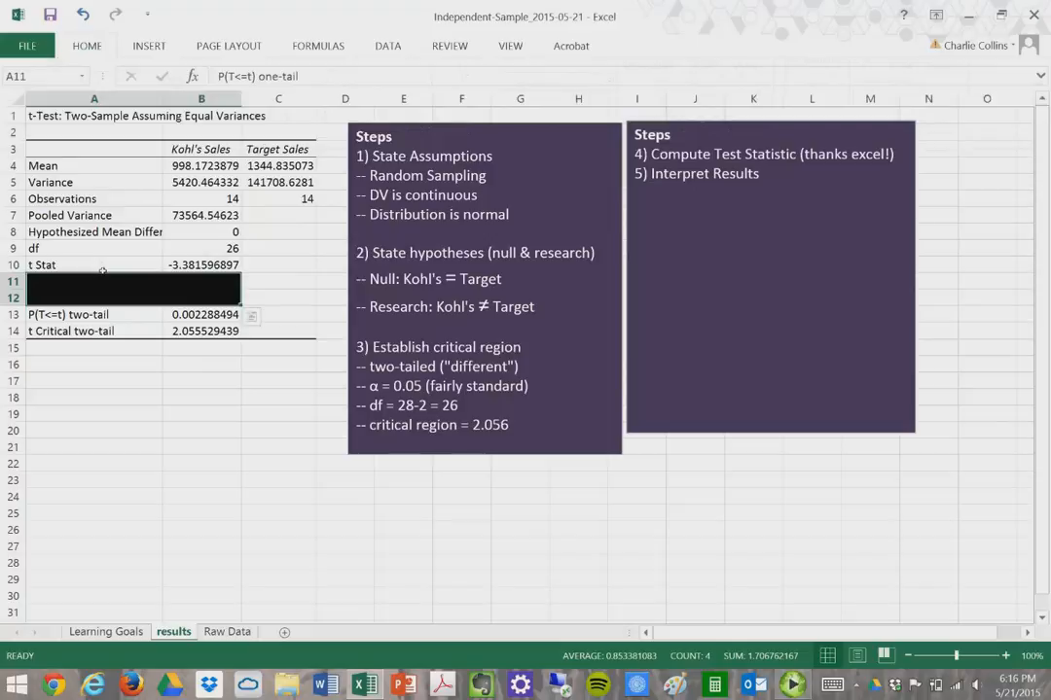
left_click_drag(102, 268, 205, 265)
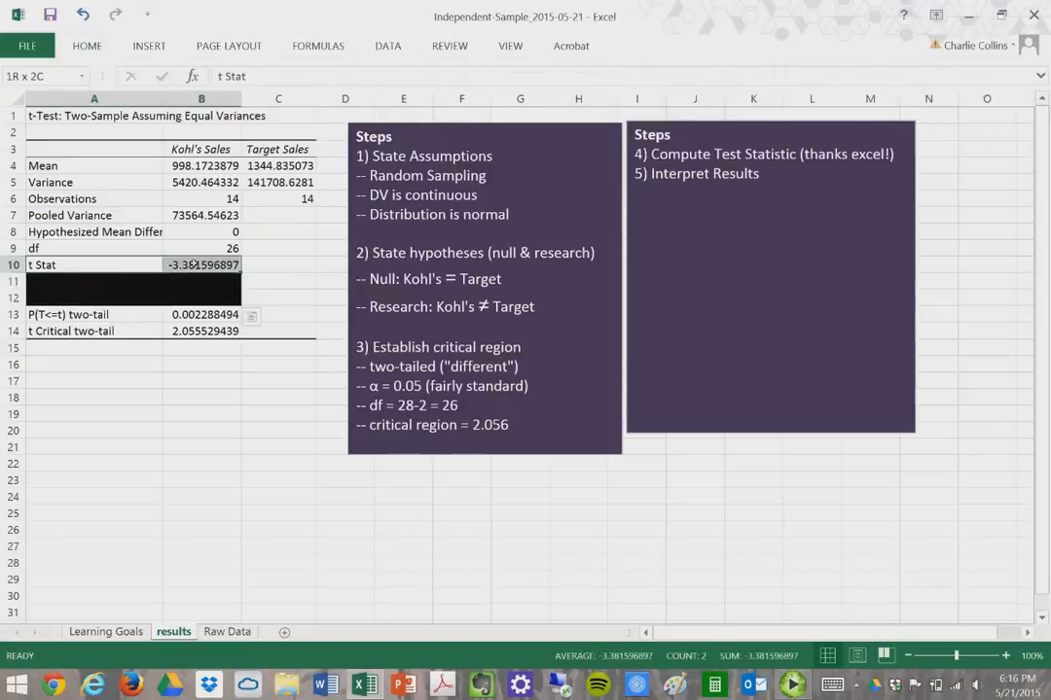
left_click_drag(136, 319, 209, 333)
left_click(155, 337)
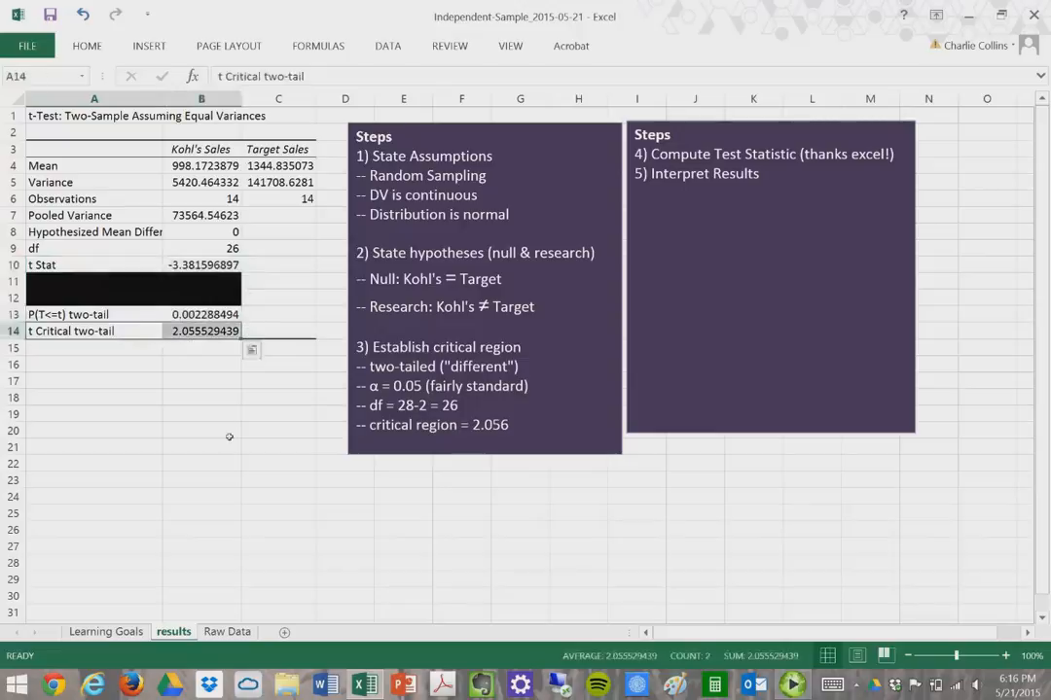
left_click_drag(144, 268, 209, 266)
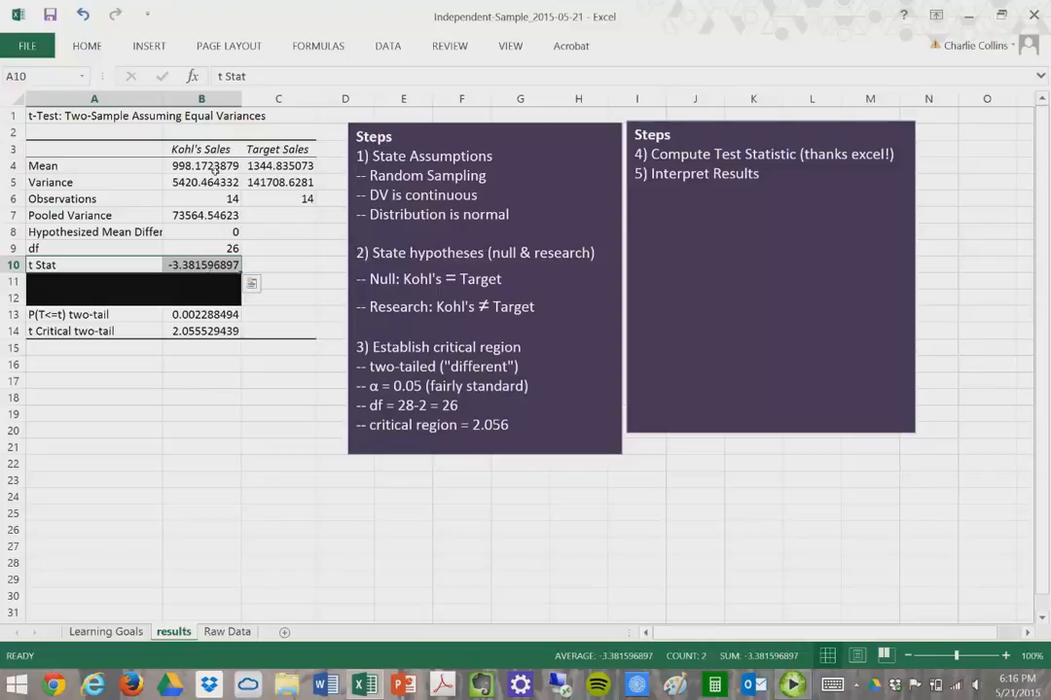
left_click(214, 167)
left_click(279, 168)
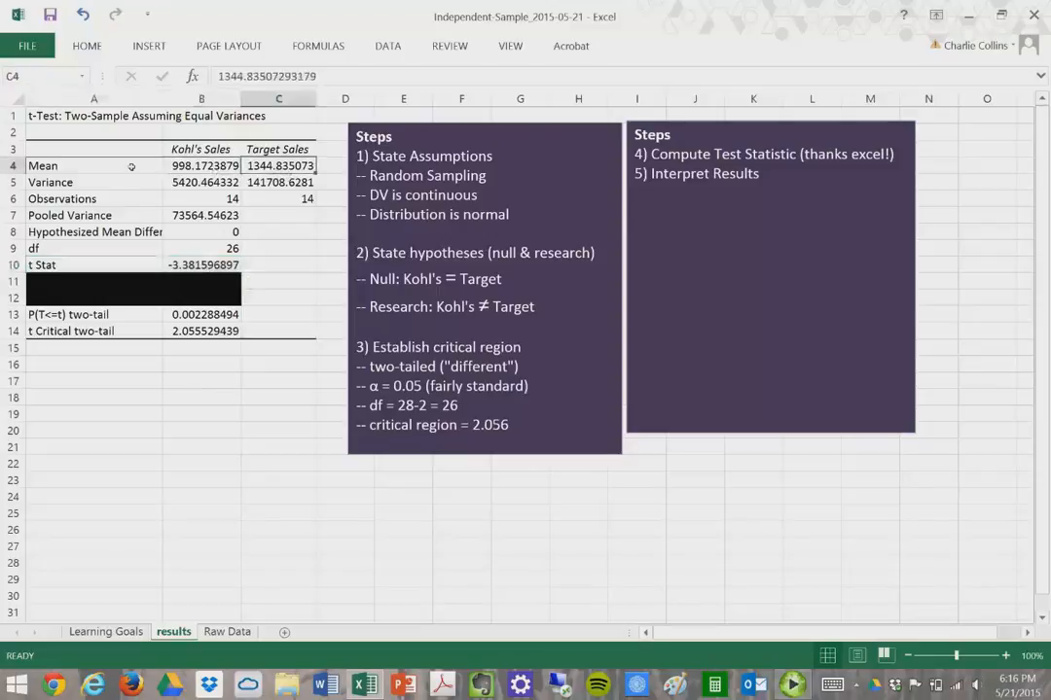
left_click(118, 166)
left_click(201, 168)
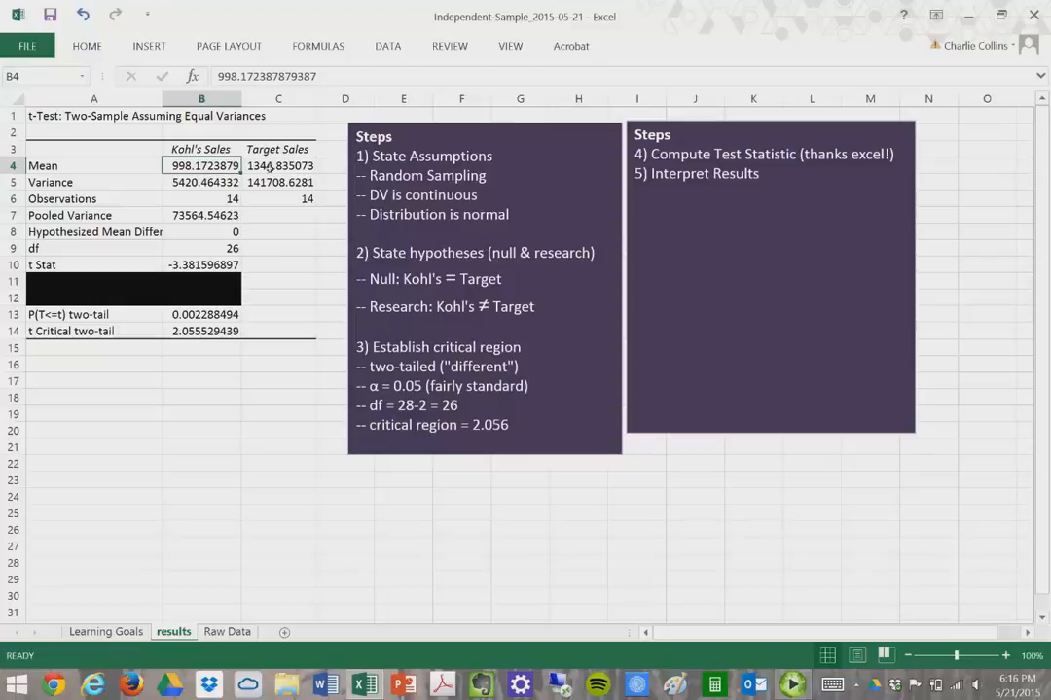
key("Right")
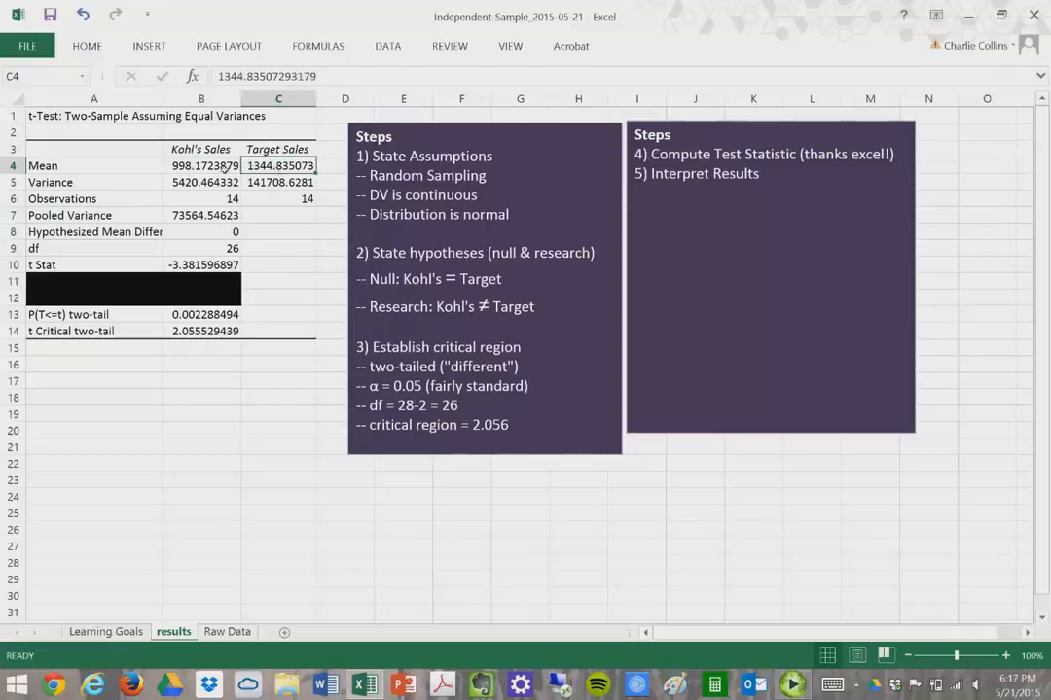
left_click(196, 168)
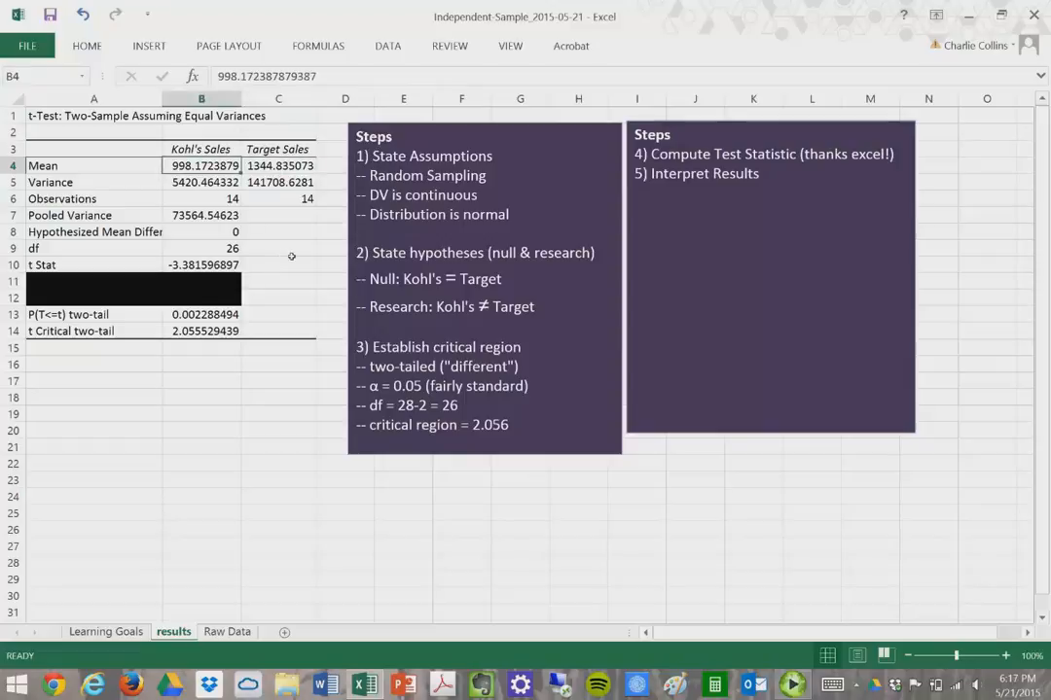
left_click(177, 265)
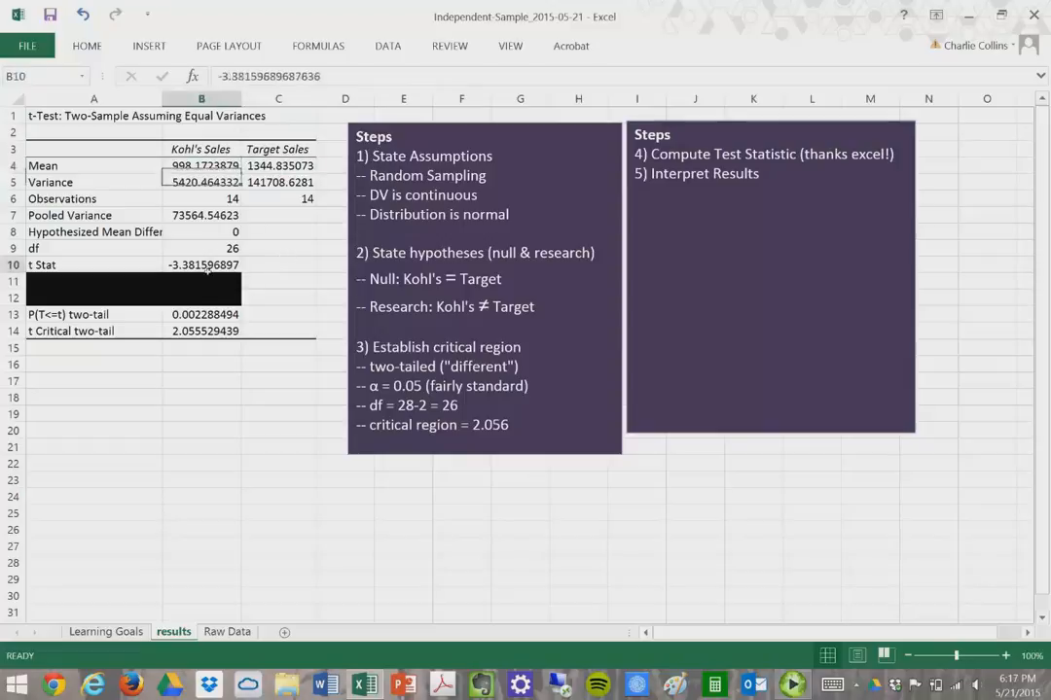
left_click_drag(153, 265, 204, 265)
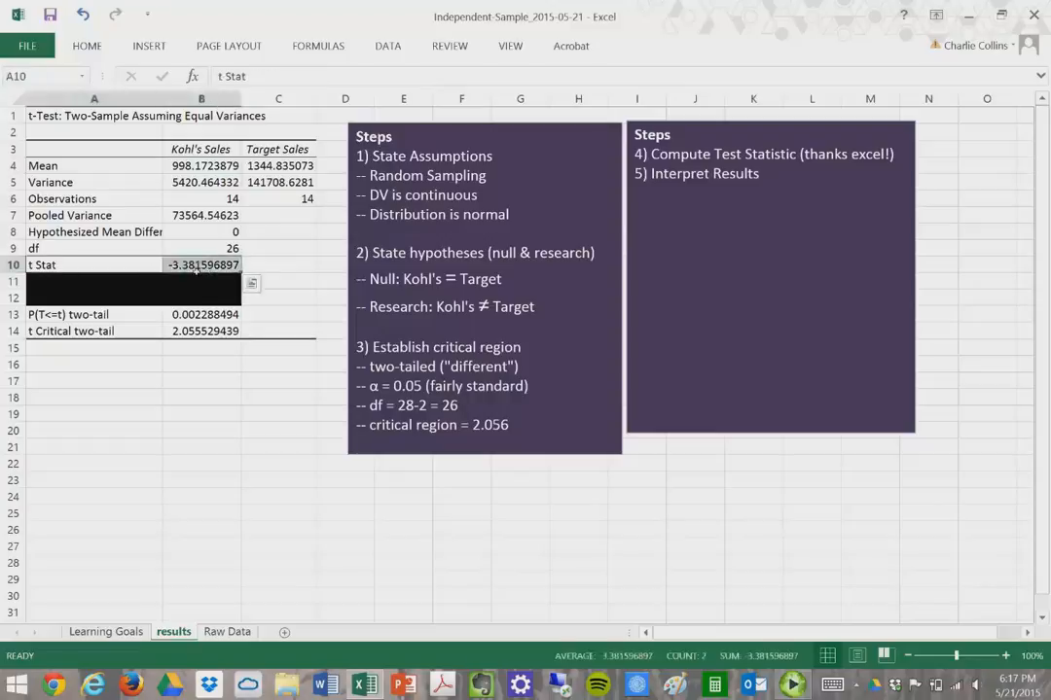
left_click_drag(130, 333, 204, 332)
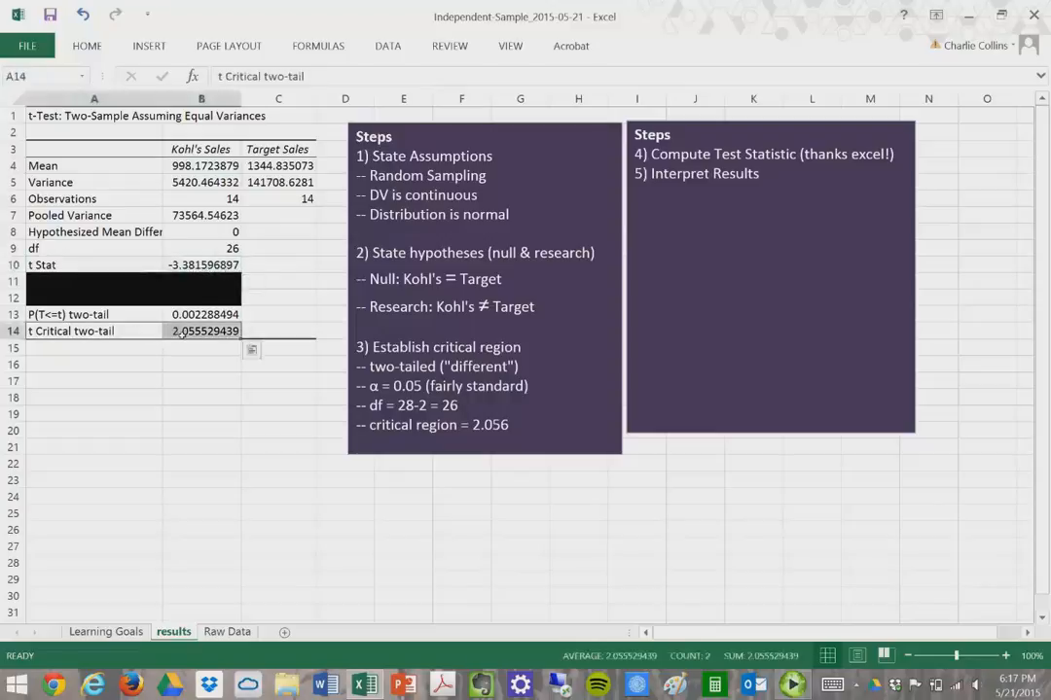
left_click_drag(138, 264, 206, 267)
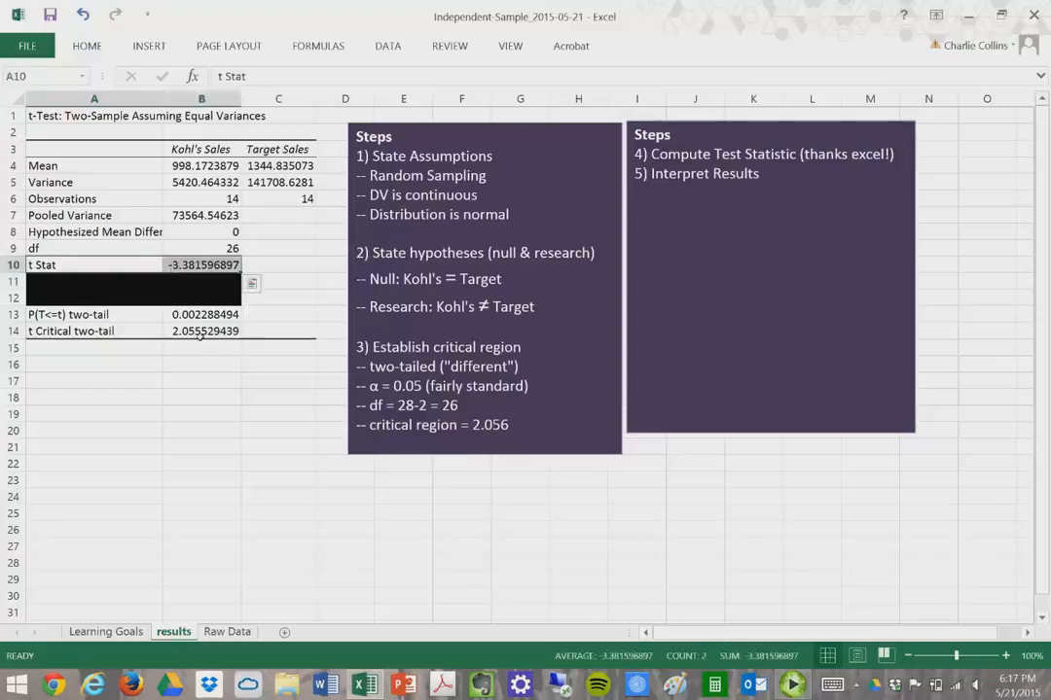
left_click(195, 331)
left_click_drag(119, 332, 208, 333)
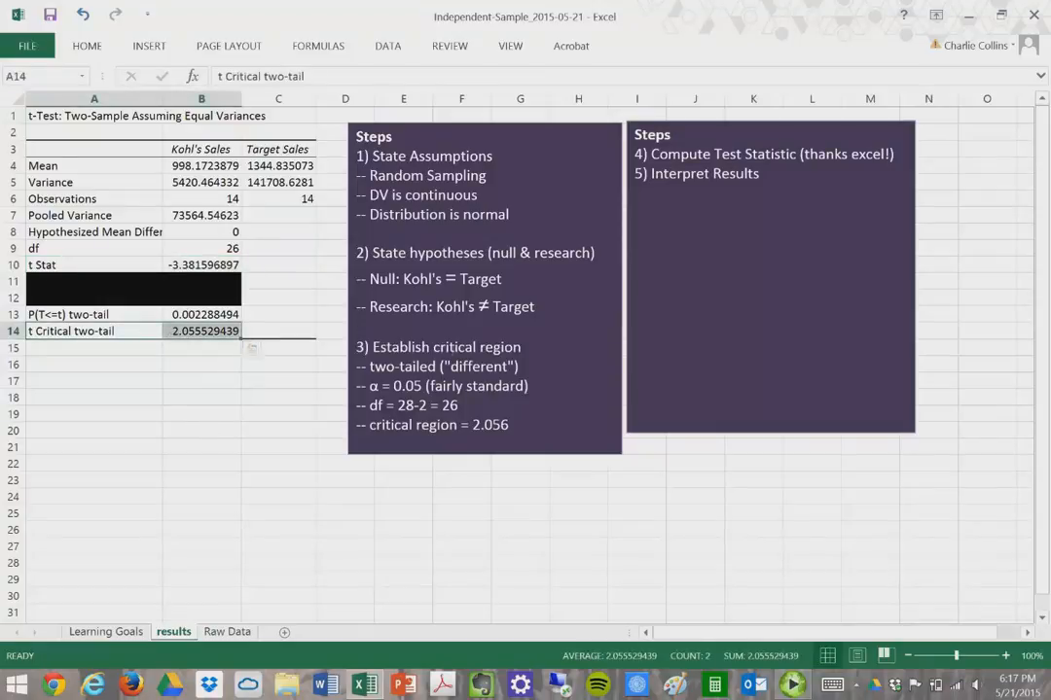
left_click_drag(541, 307, 356, 307)
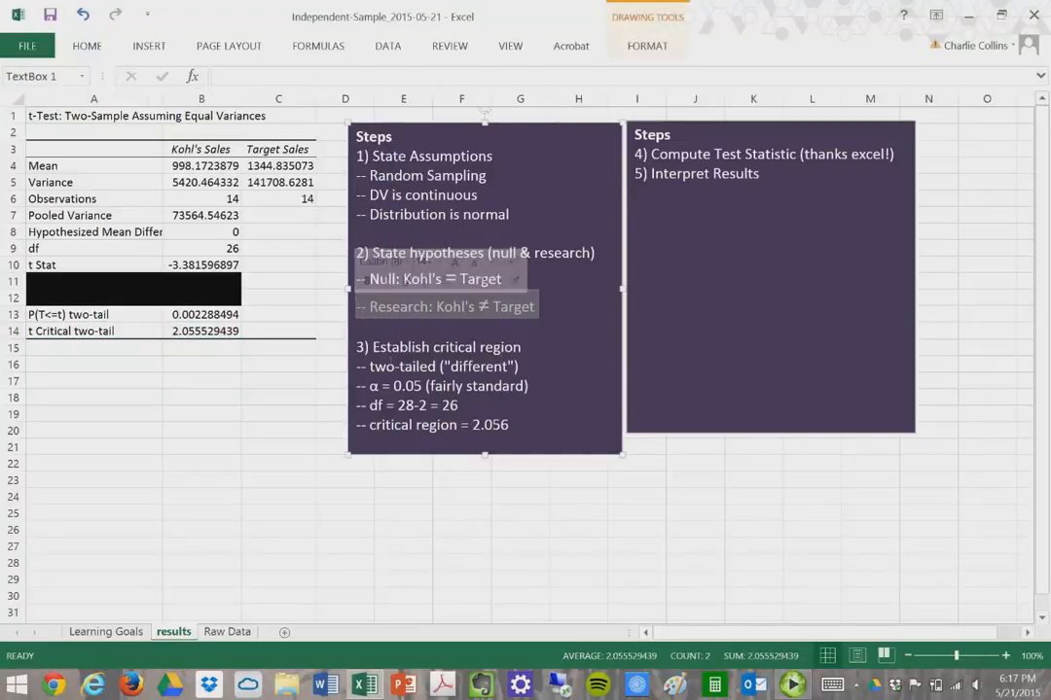
left_click(278, 381)
left_click_drag(149, 320, 200, 321)
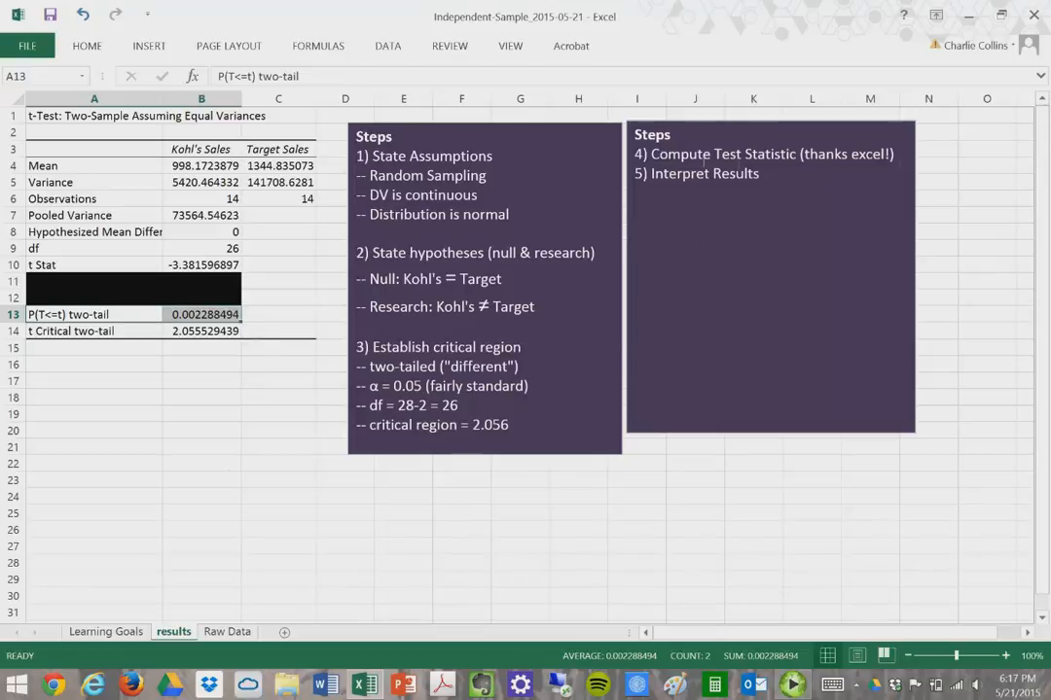
- Add '--Reject the NULL (accept the research hypothesis)' after Interpret Results in step 5
left_click(762, 175)
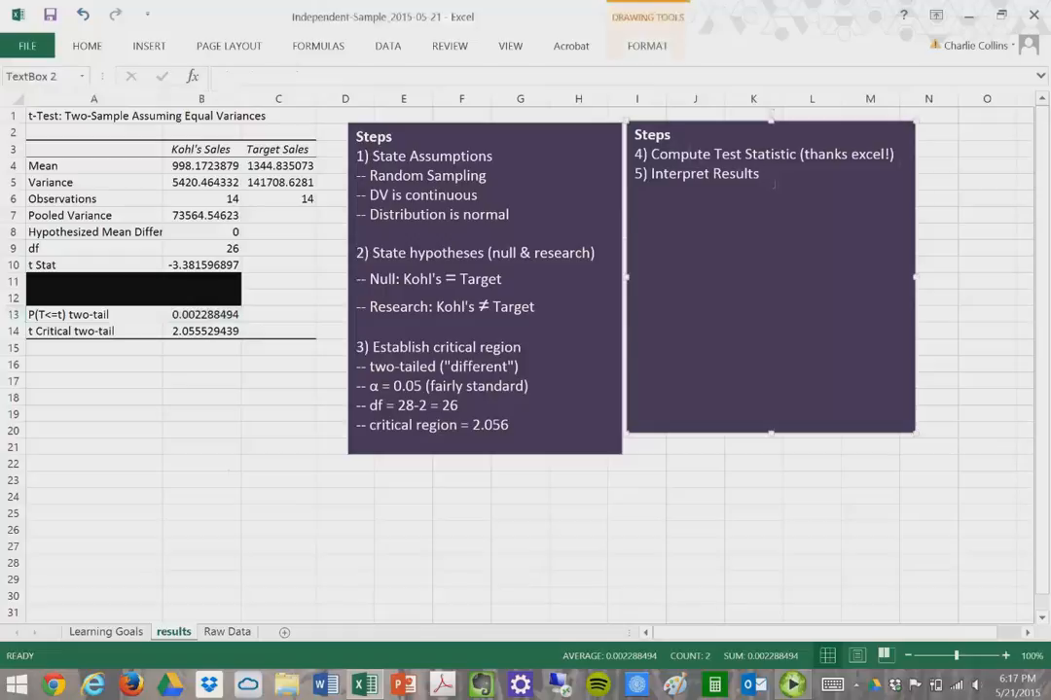
type("--Reject the")
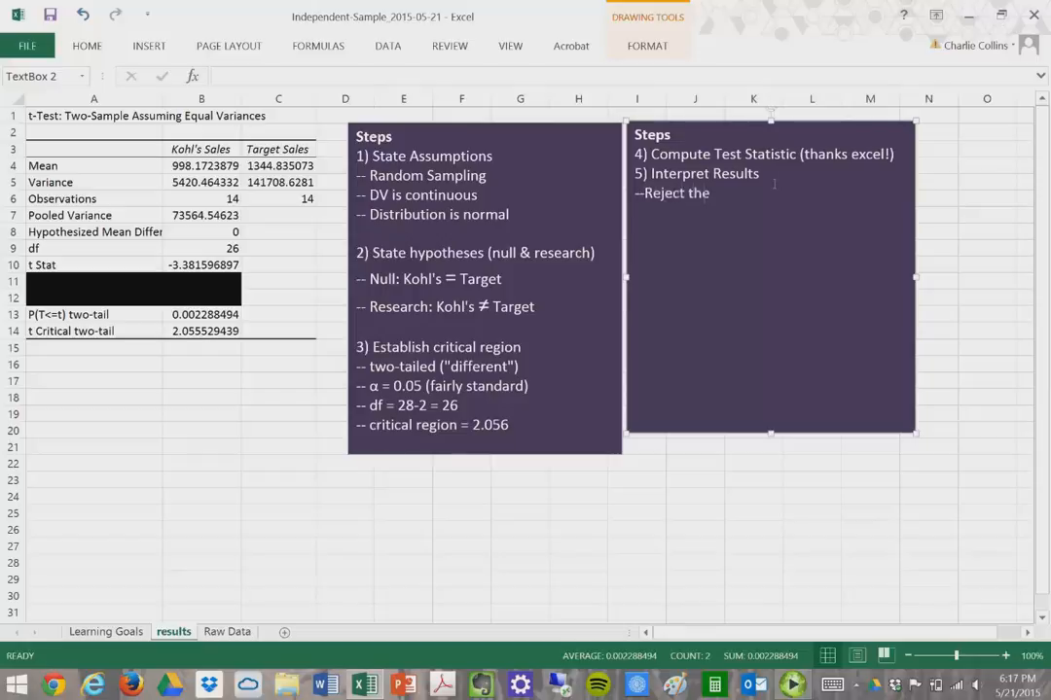
type(" NULL (accept the rese")
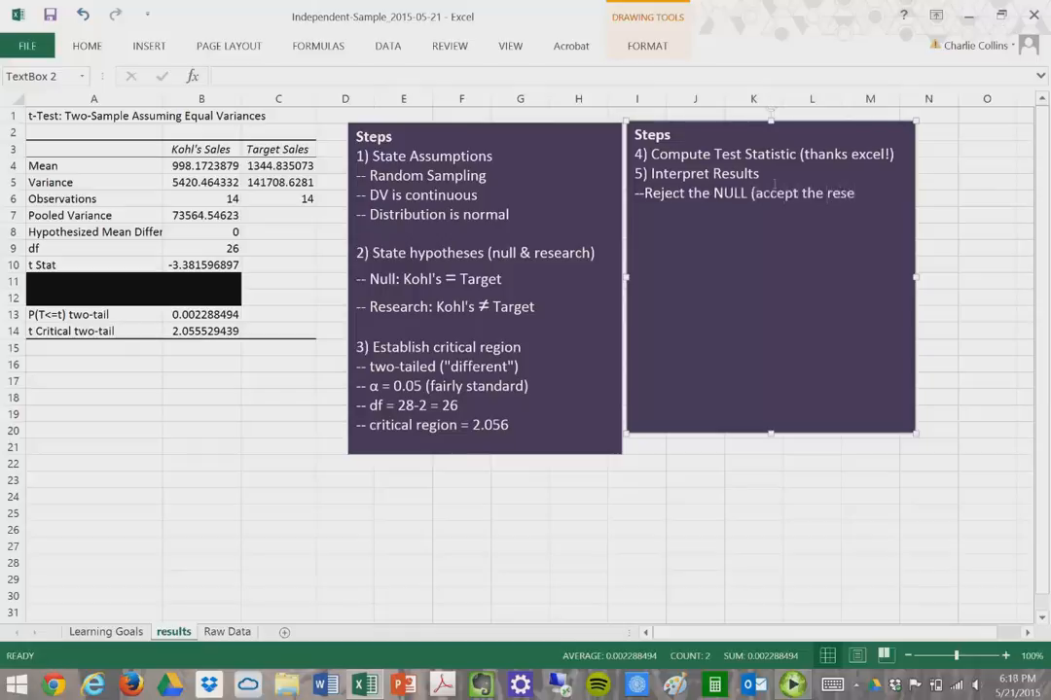
type("arch hypothe")
type("is)")
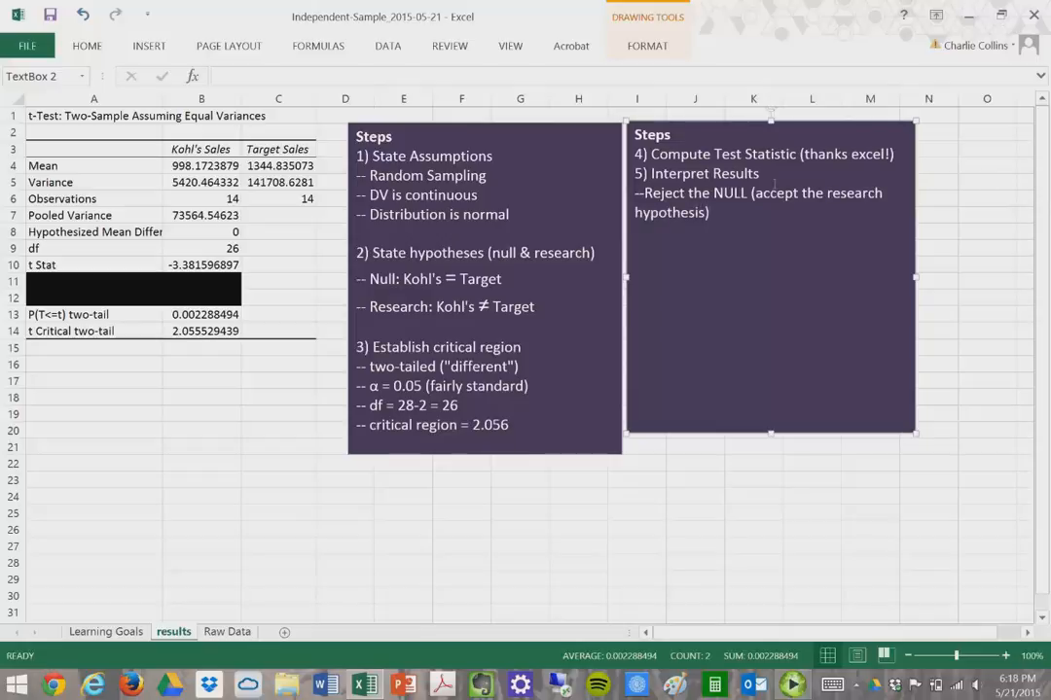
key("Return")
key("Return")
- Start the write-up: 'An independent-sample t-test revealed a significant difference between Kohl's and Target sales over the holiday season with Target ('
type("\"")
type("There is a")
type(" sig")
key("BackSpace")
key("BackSpace")
key("BackSpace")
key("BackSpace")
key("BackSpace")
key("BackSpace")
key("BackSpace")
key("BackSpace")
key("BackSpace")
key("BackSpace")
key("BackSpace")
key("BackSpace")
key("BackSpace")
key("BackSpace")
type("An independent")
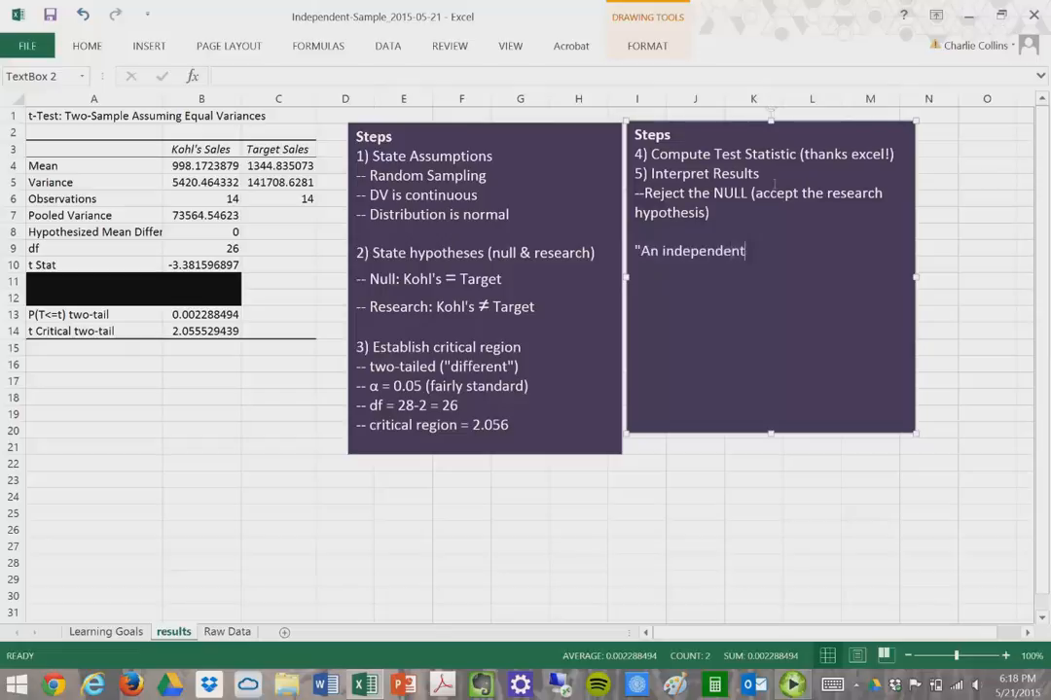
type("-sample t-test r")
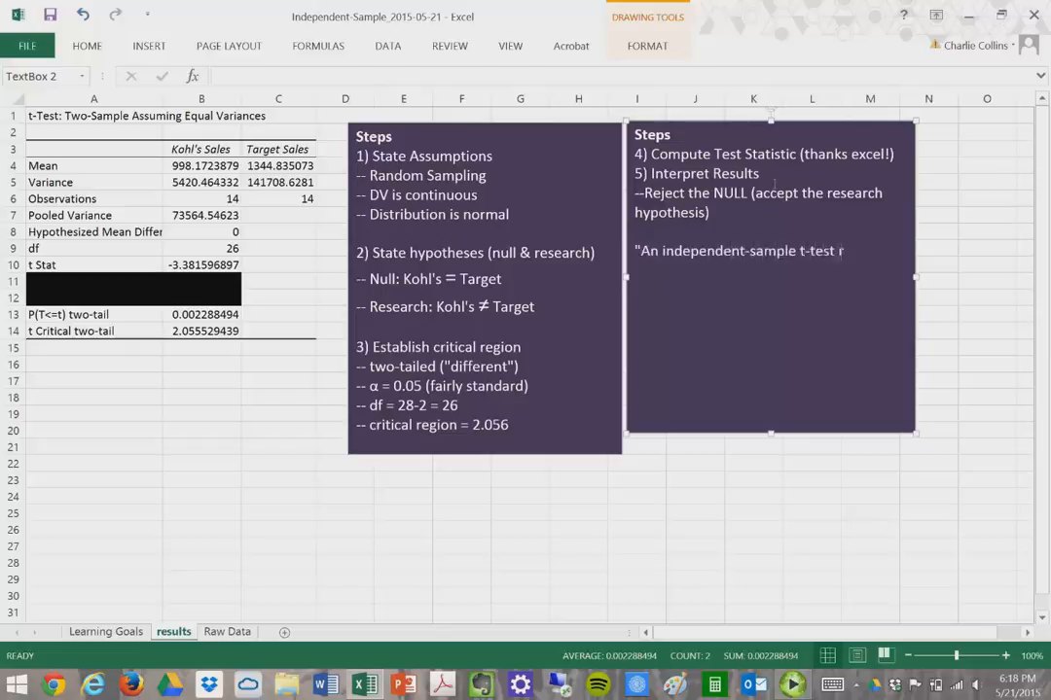
type("evealed a significant differenece")
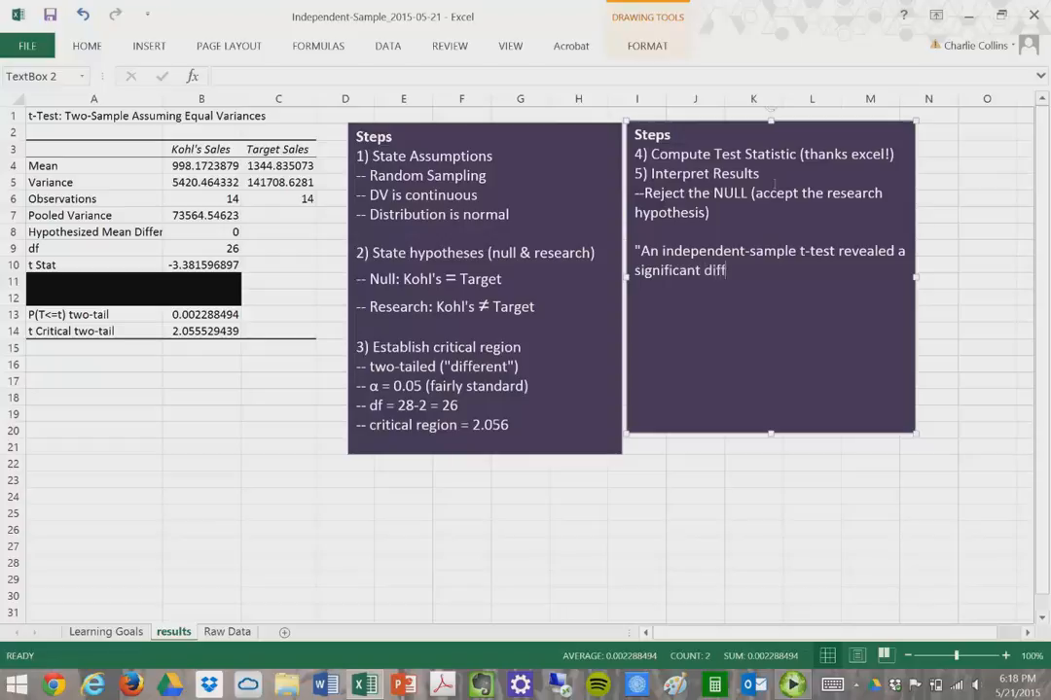
key("BackSpace")
key("BackSpace")
key("BackSpace")
type("ce between Kohl's and Target ")
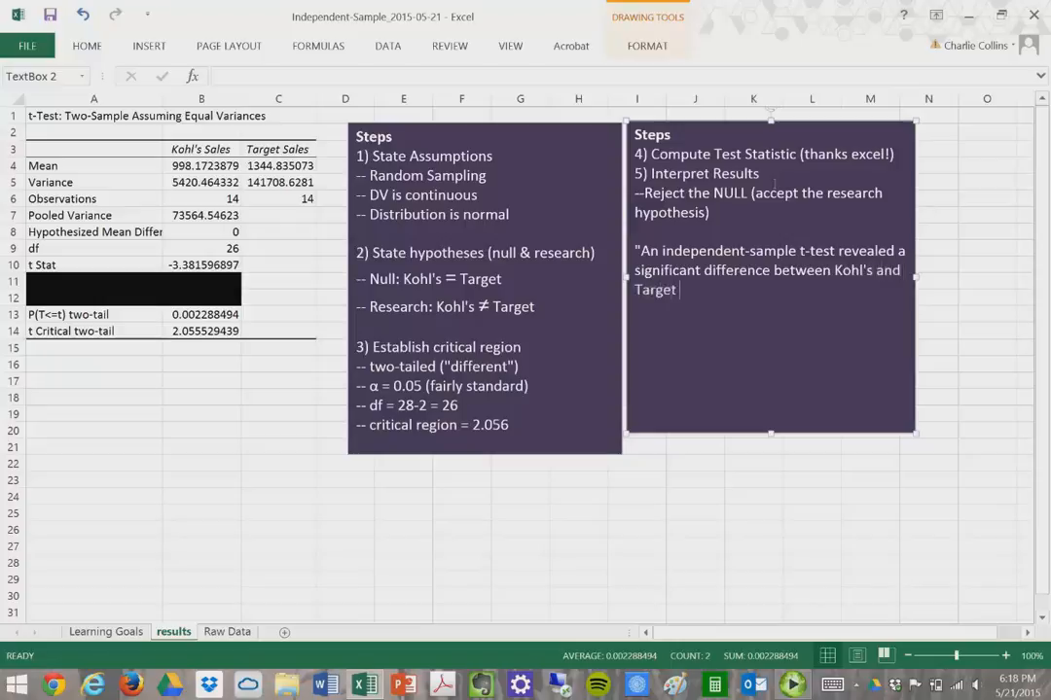
type("sales over the ")
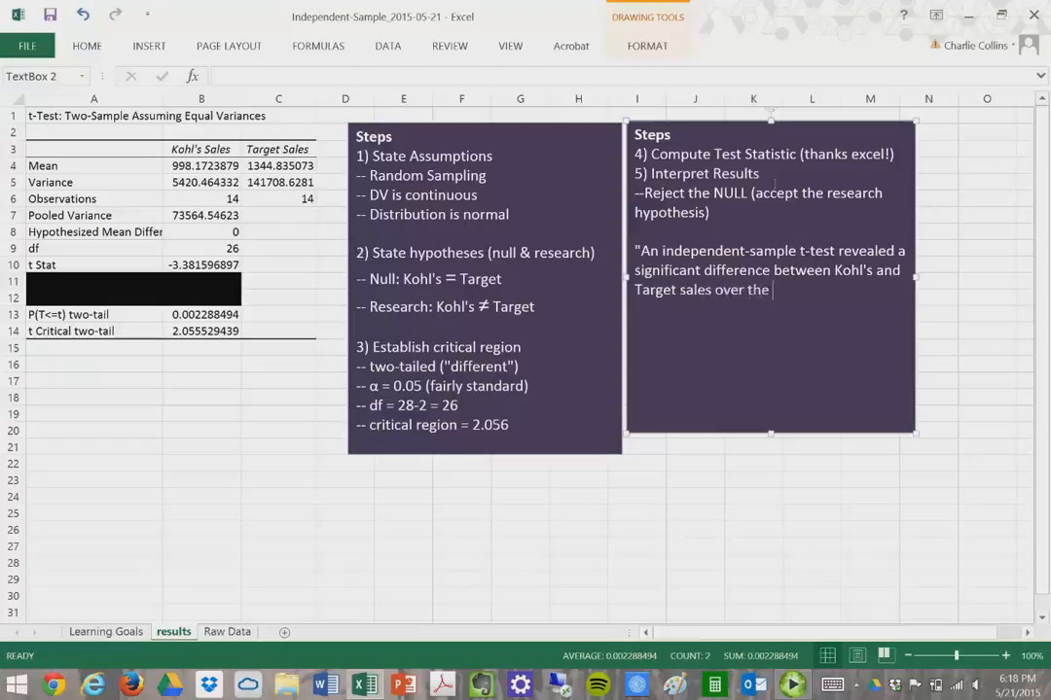
type("holiday season with ")
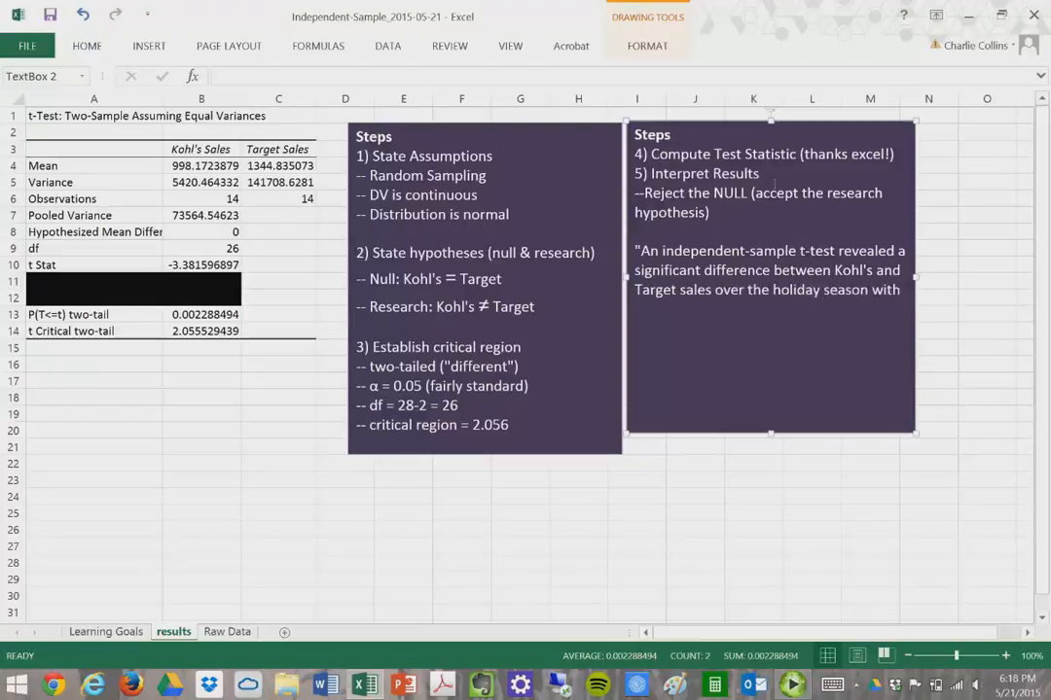
type("Target (m")
key("BackSpace")
type("mean")
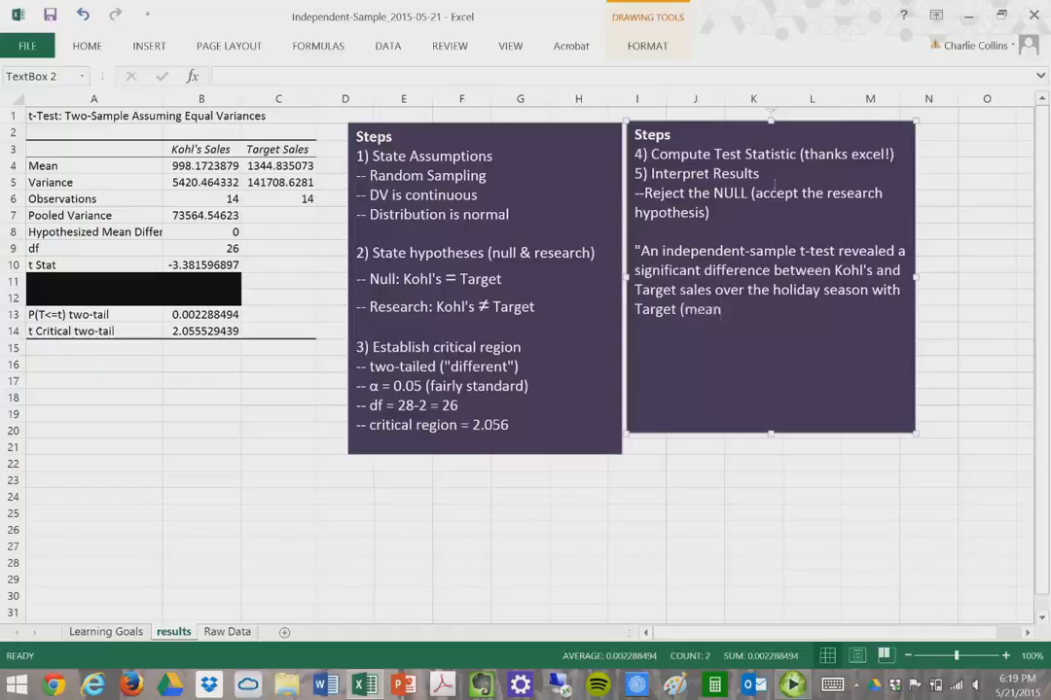
type("=")
key("BackSpace")
key("BackSpace")
key("BackSpace")
key("BackSpace")
key("BackSpace")
- Look through the Symbol picker for an x-bar character, closing it without inserting
left_click(84, 47)
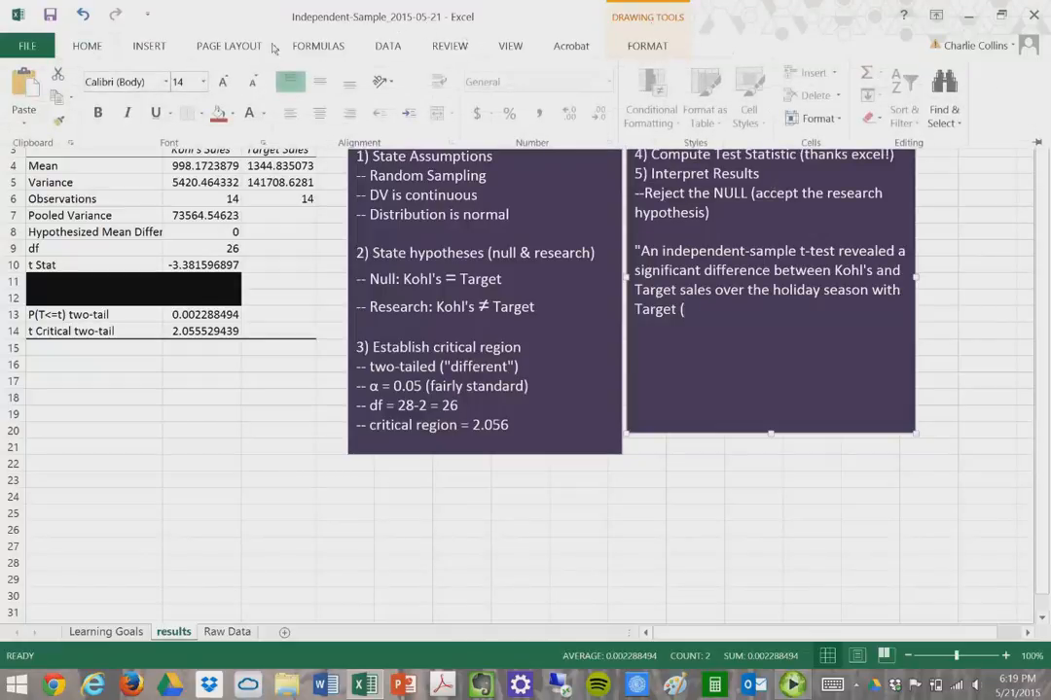
left_click(139, 41)
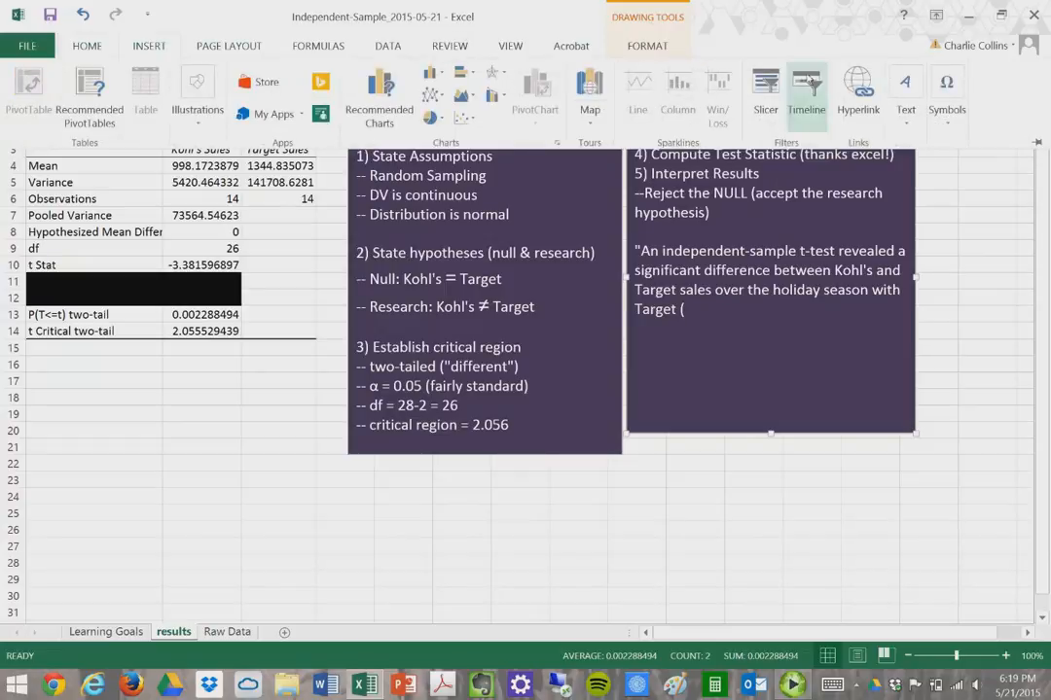
left_click(945, 97)
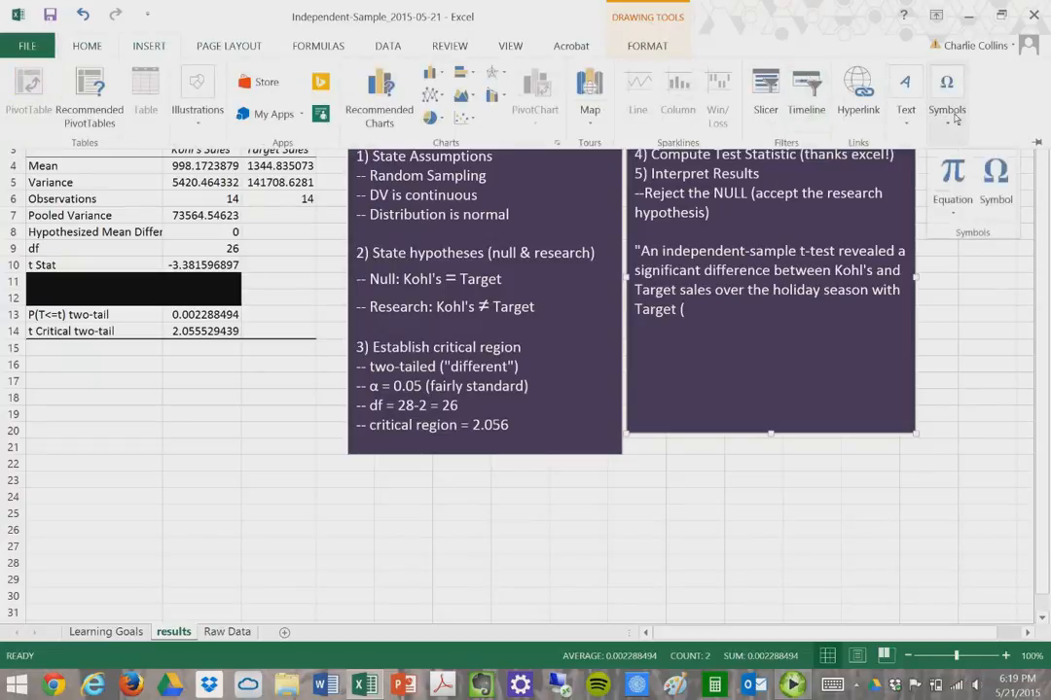
left_click(996, 180)
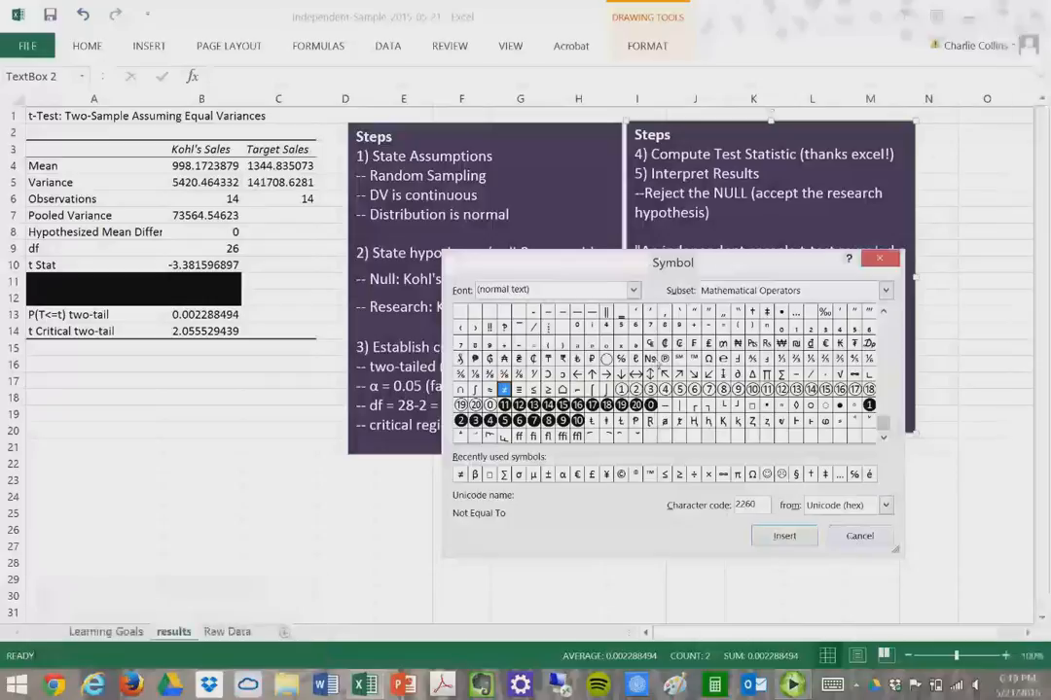
left_click(856, 537)
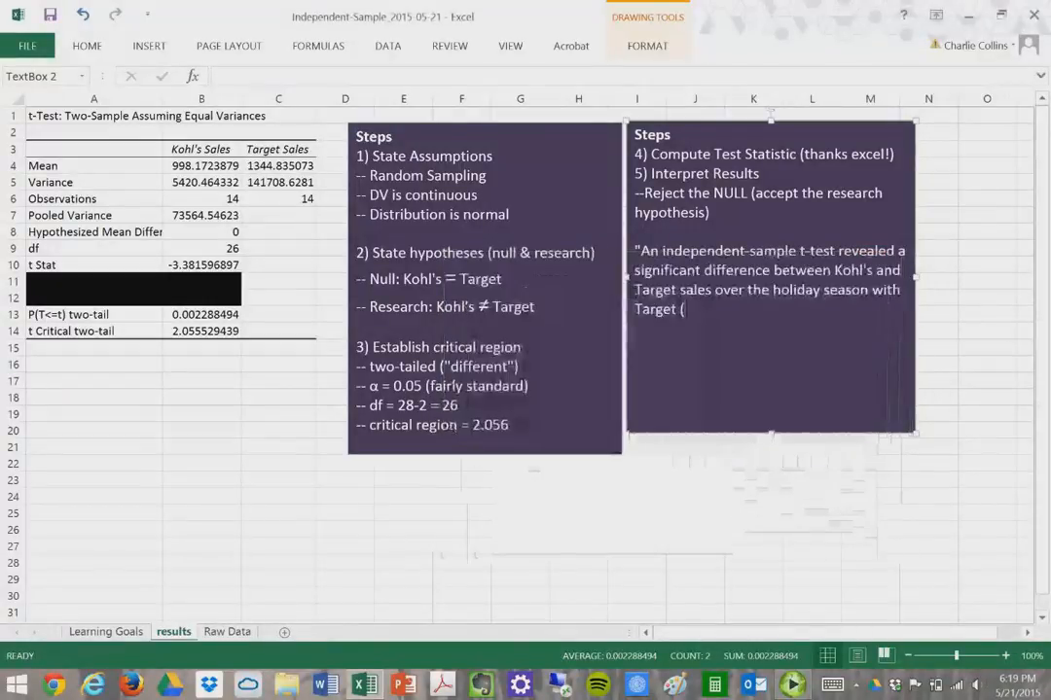
- Insert an equation after 'Target (' containing an overbar accent placeholder
left_click(161, 50)
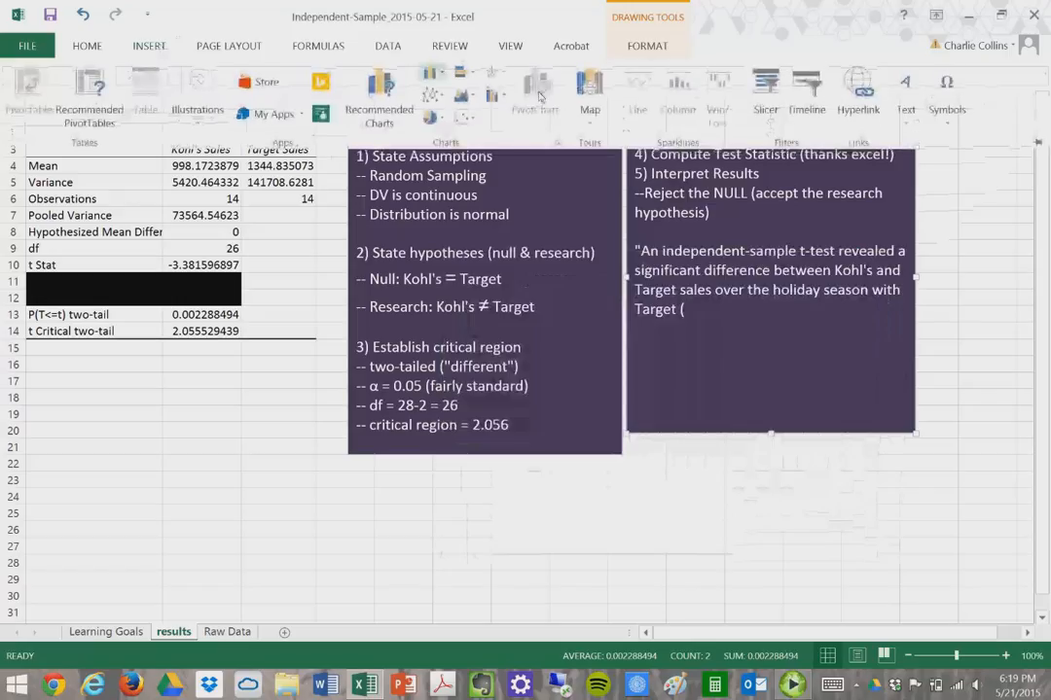
left_click(949, 97)
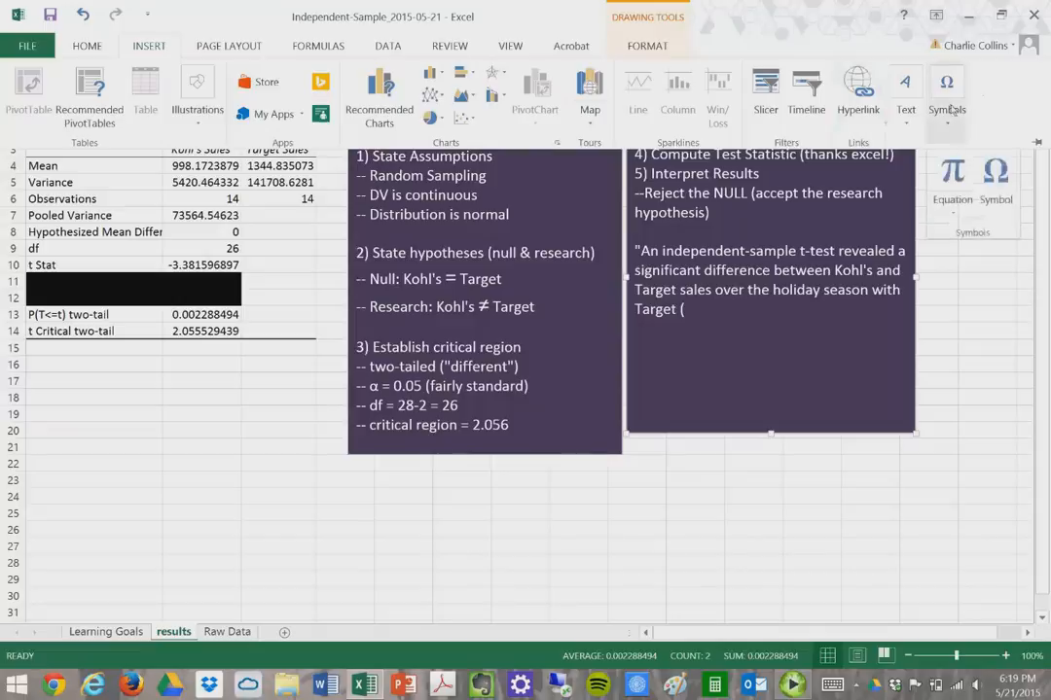
left_click(803, 144)
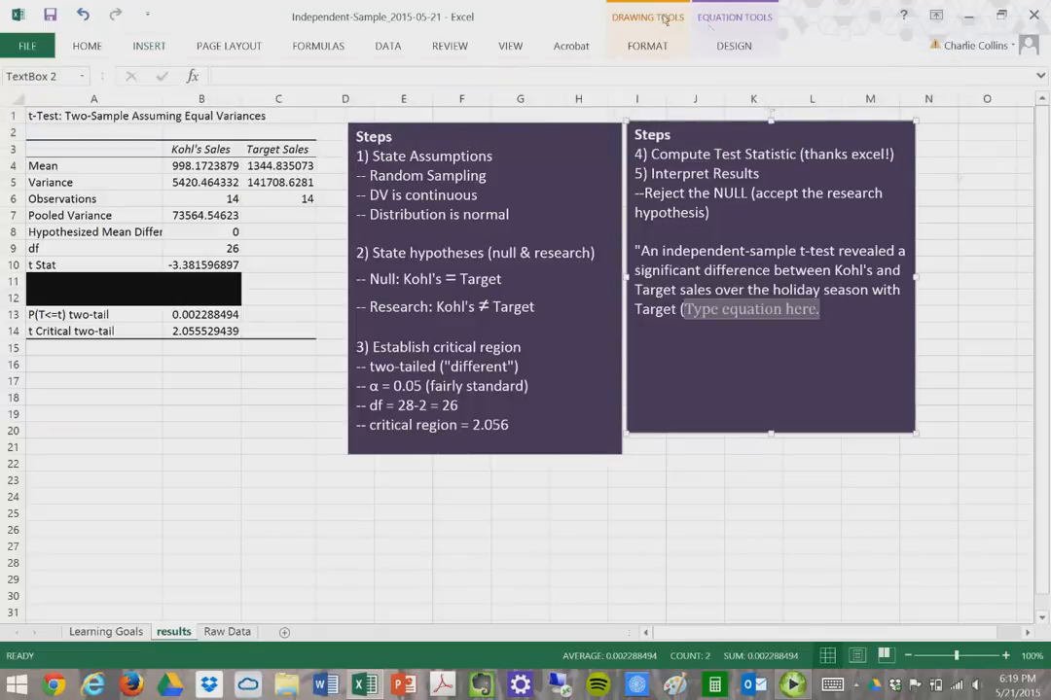
left_click(734, 47)
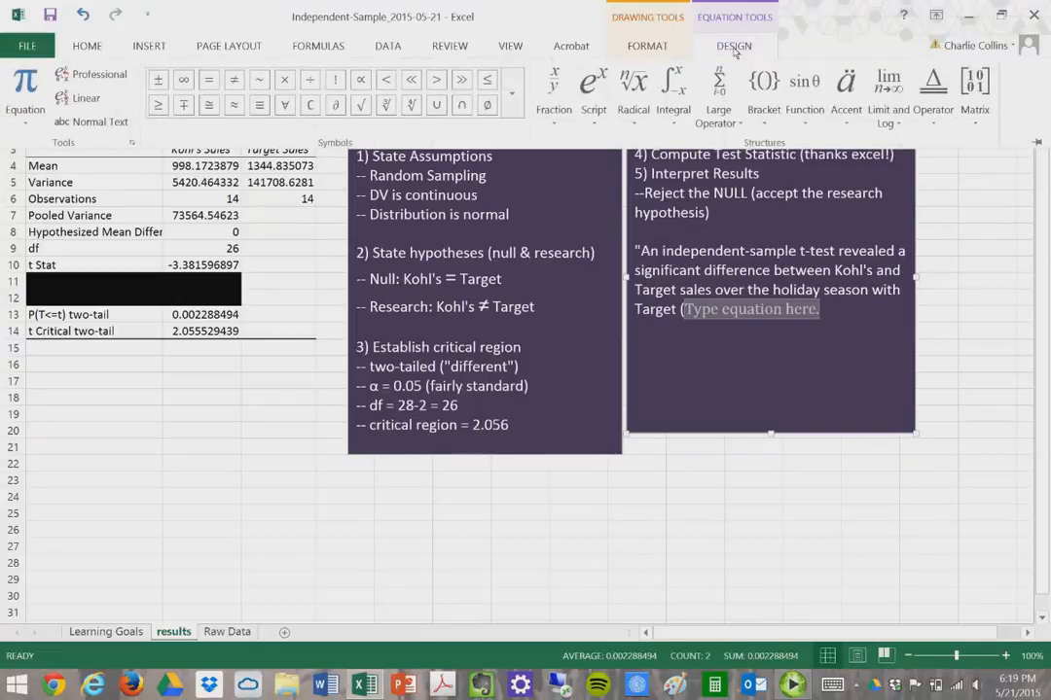
left_click(931, 109)
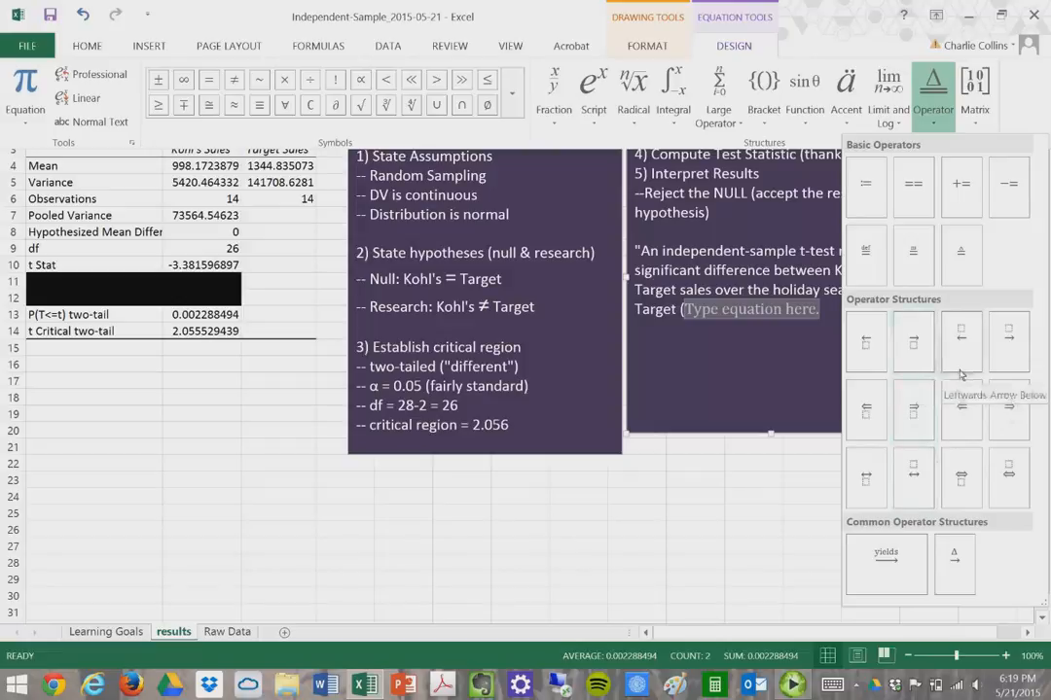
left_click(851, 112)
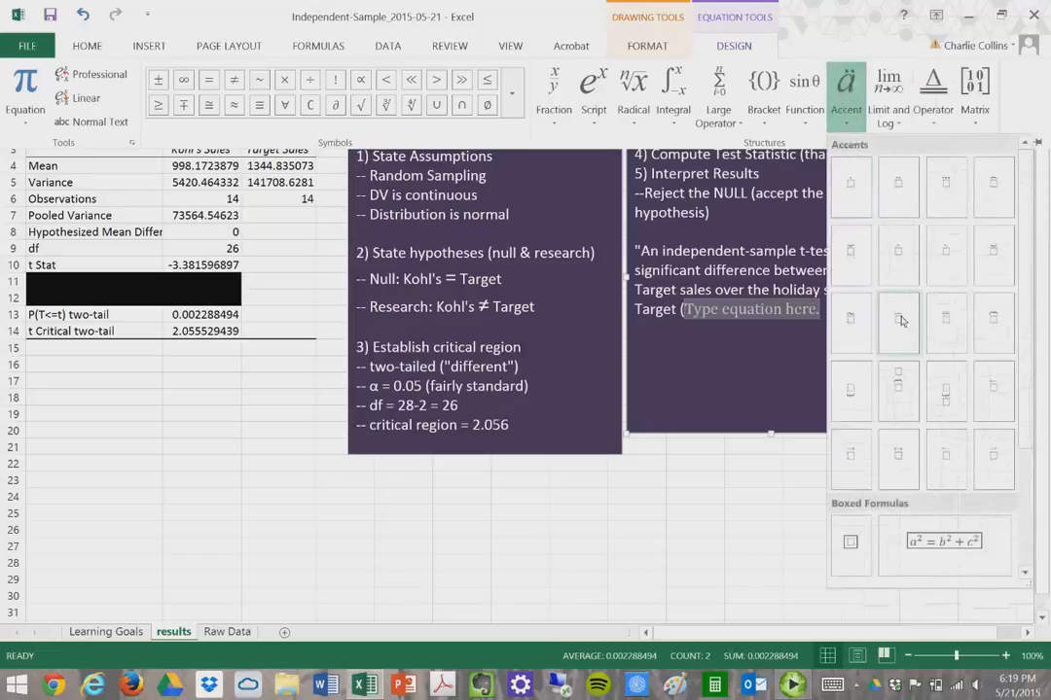
left_click(902, 321)
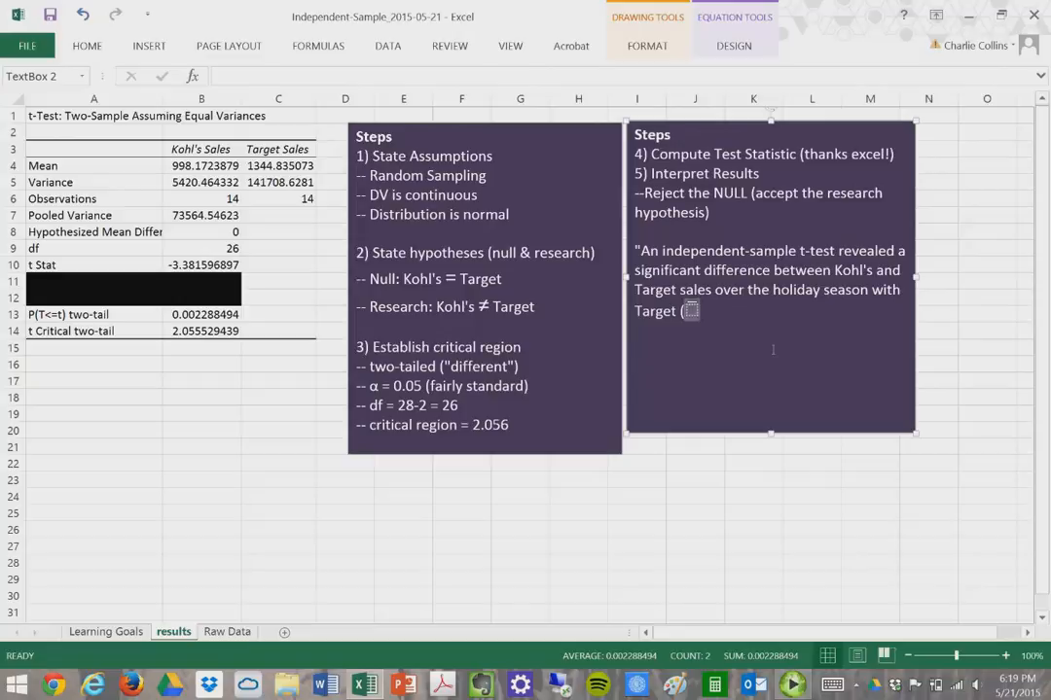
- Make the equation X̄ and continue with '=$1344.84 per day) averaging more sales compared to Kohl's'
type("X̄")
key("Right")
type("=")
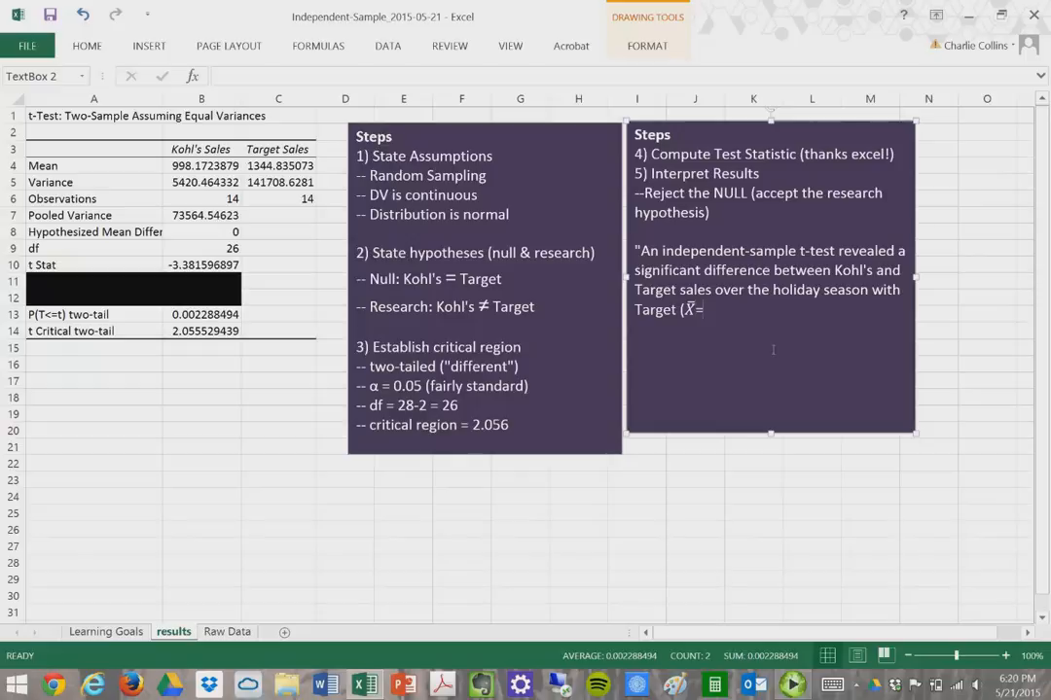
type("$1344.84")
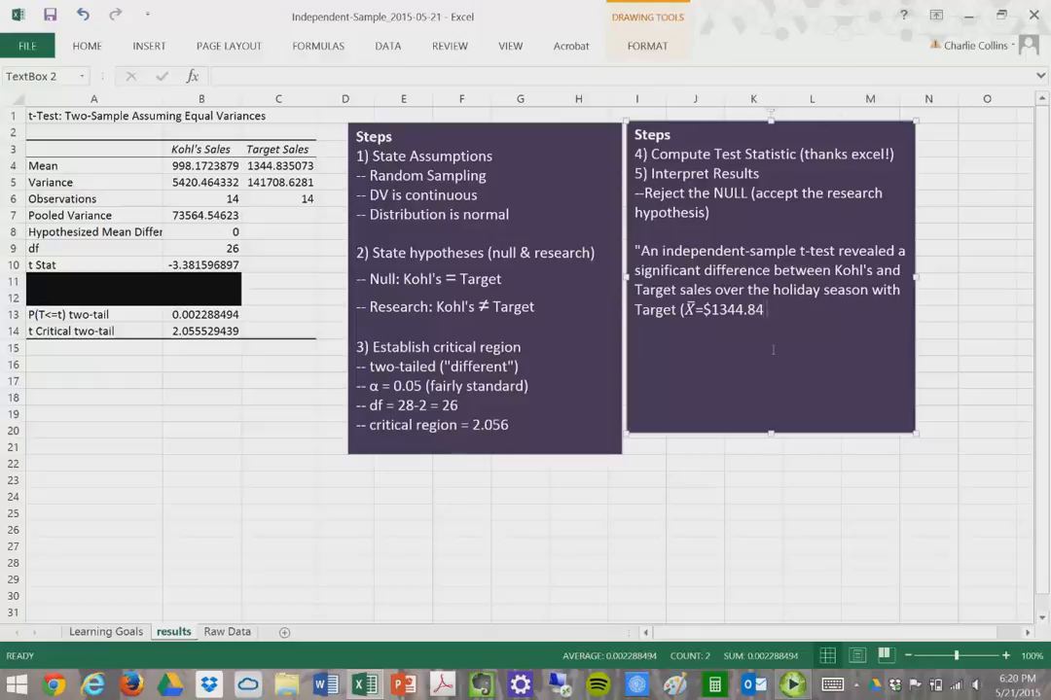
type("per day) avera")
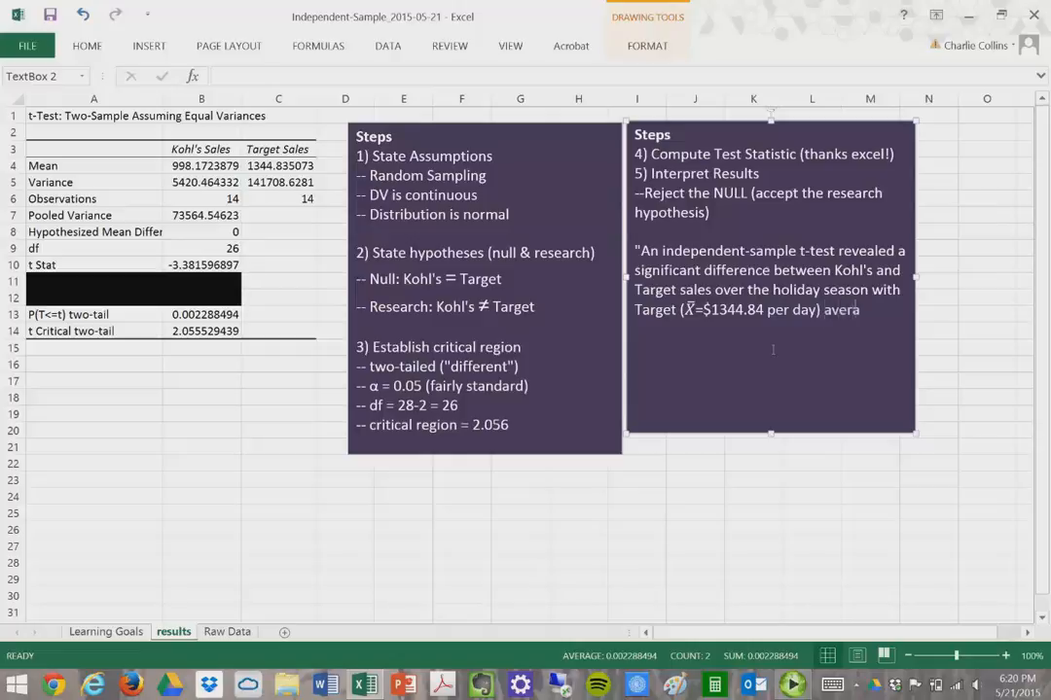
type("ging more sales compar")
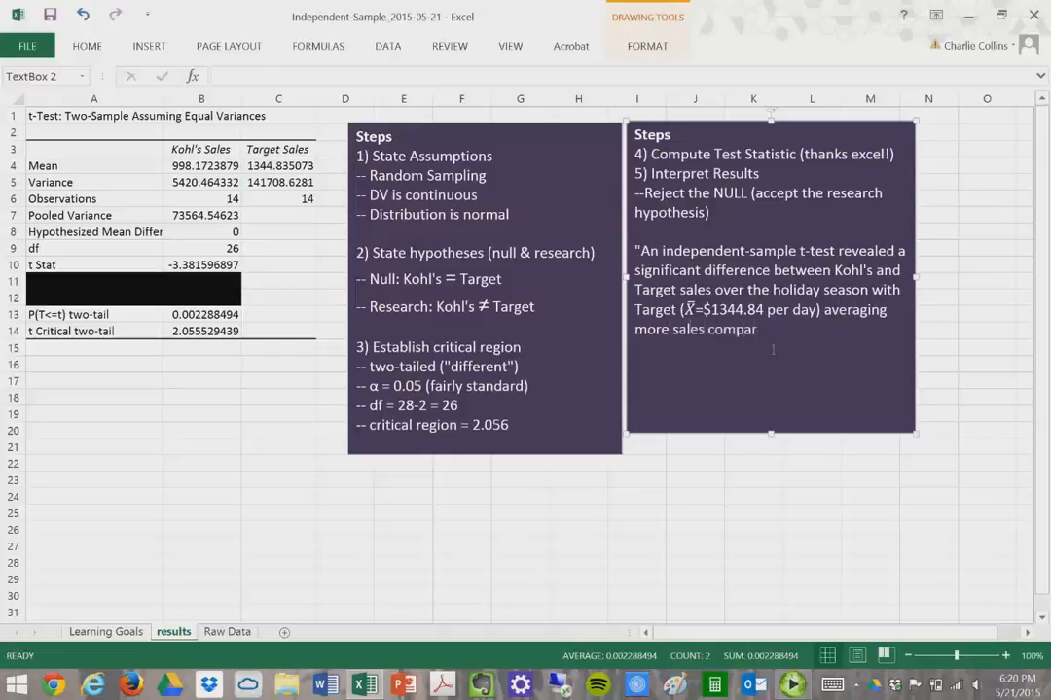
type("ed to Kohl's")
left_click(685, 313)
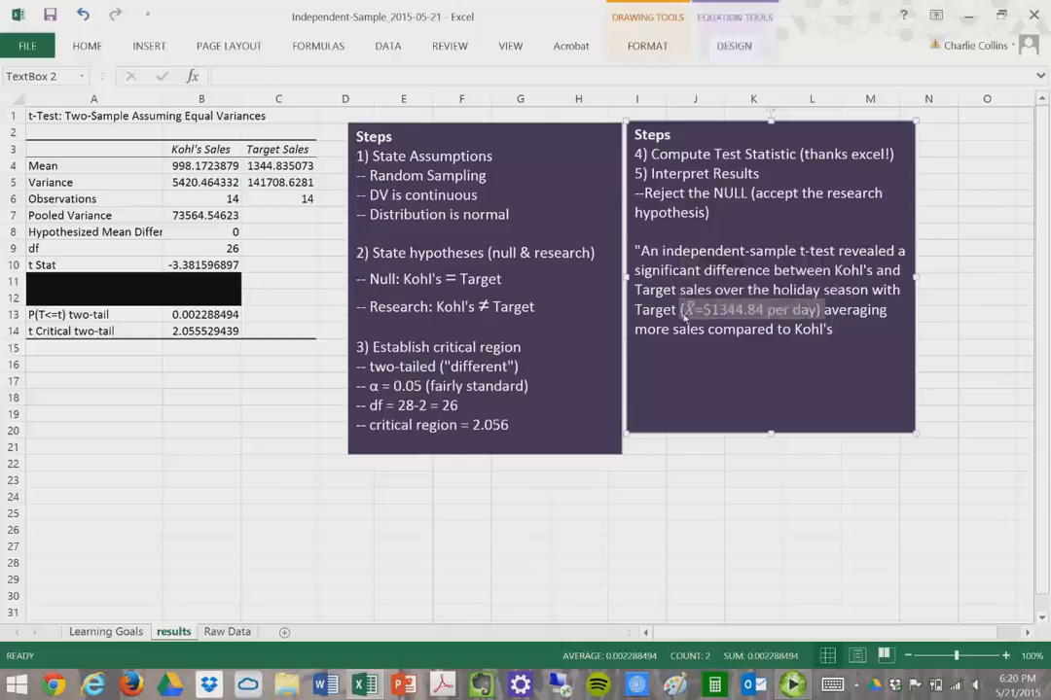
- Paste the X̄ mean expression after Kohl's, recoloured to match, at font size 14
left_click(855, 337)
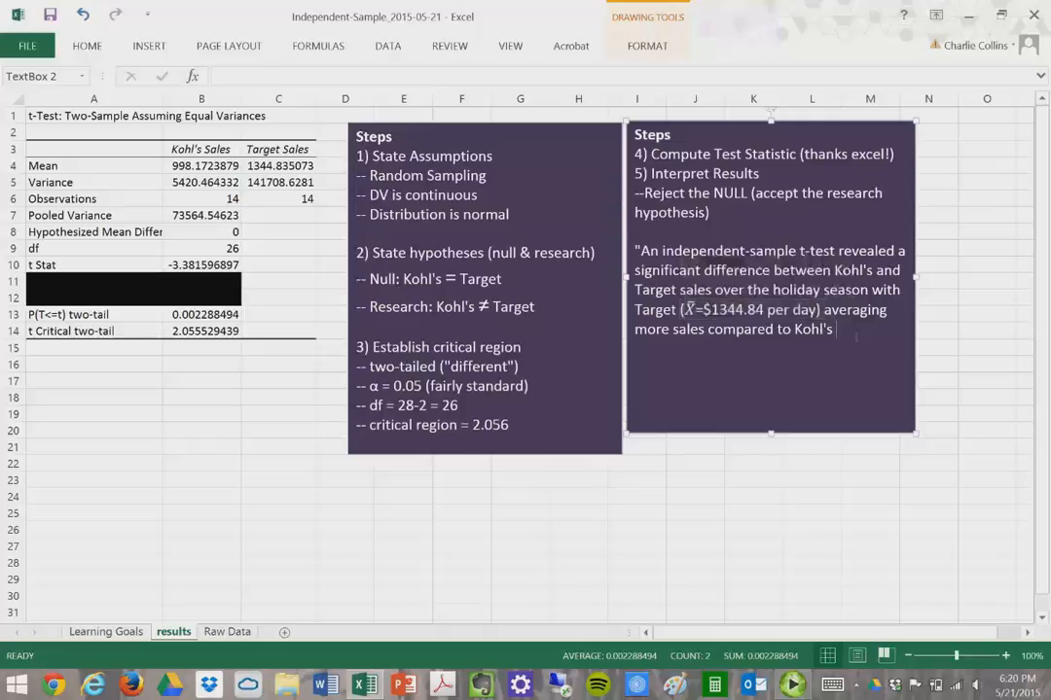
key("ctrl+v")
left_click_drag(681, 347, 637, 334)
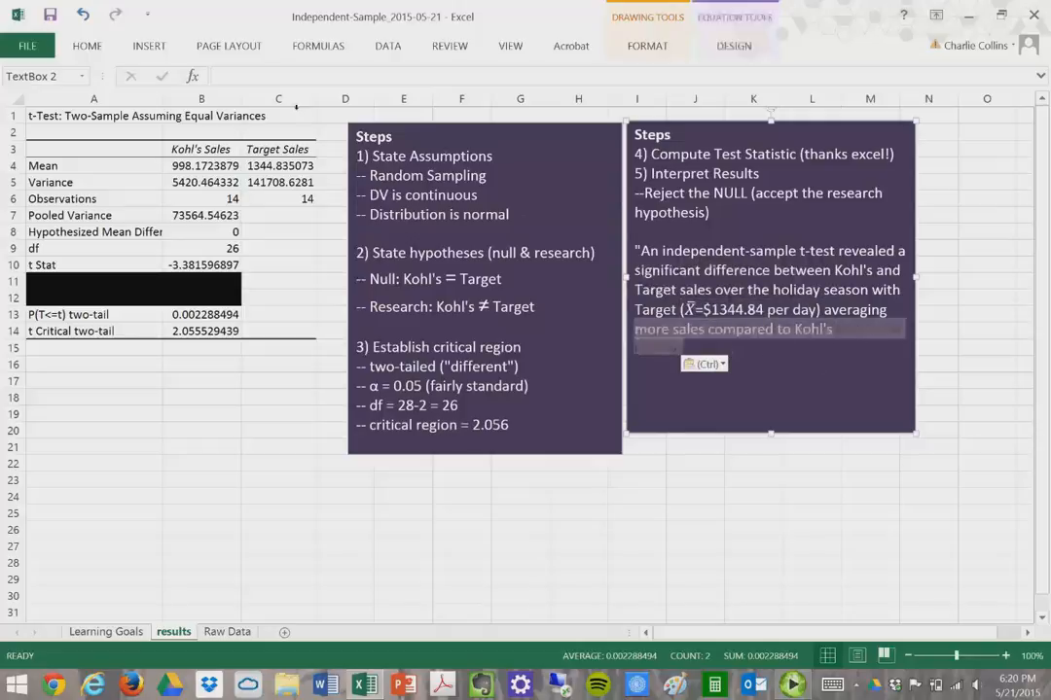
left_click(87, 46)
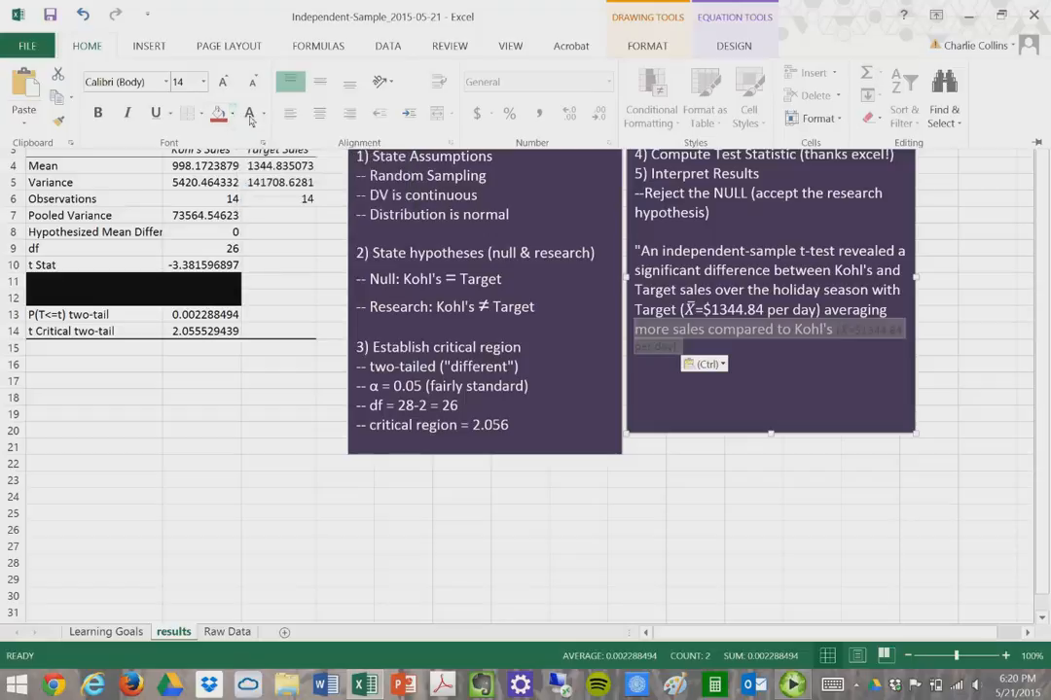
left_click(251, 114)
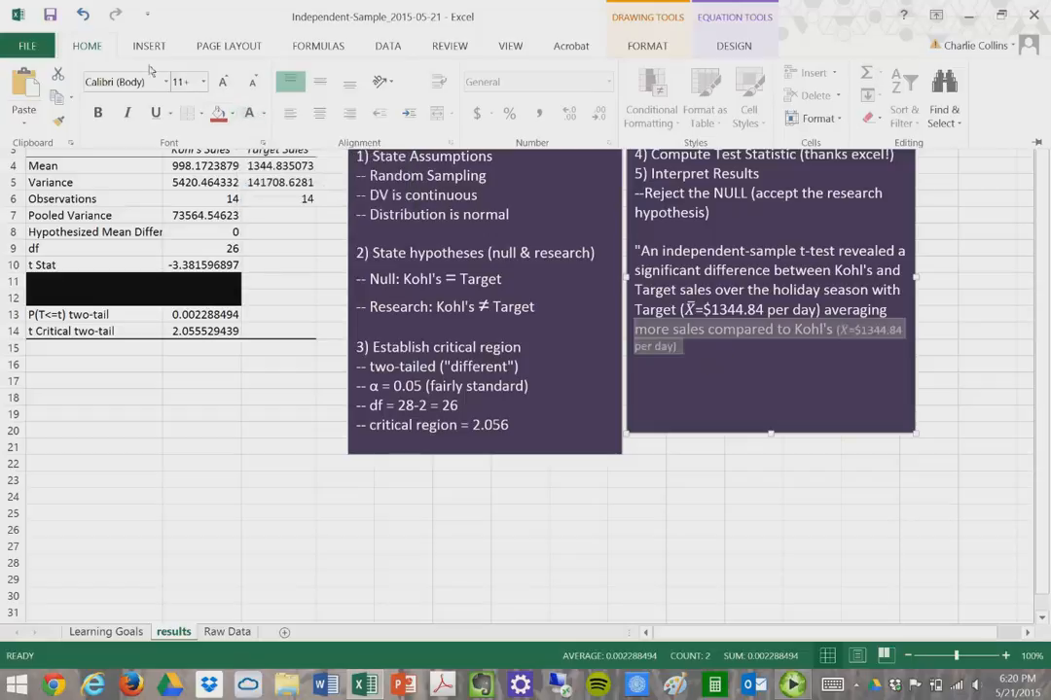
left_click(196, 87)
type("14")
key("Return")
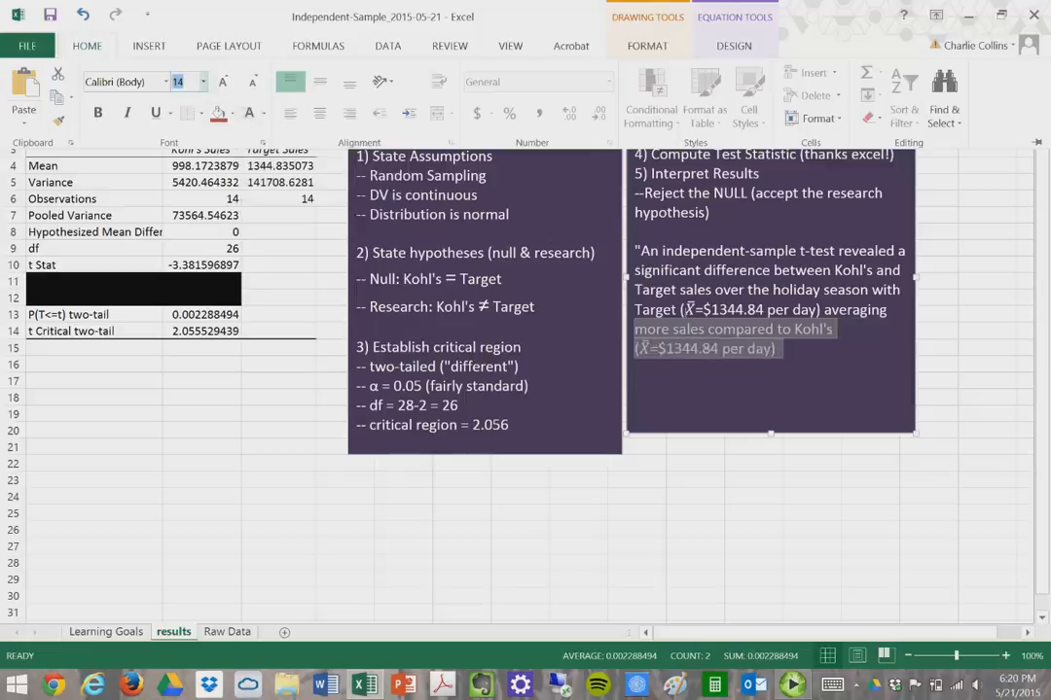
key("ctrl+F1")
- Change the pasted mean value from 1344.84 to 998.17
left_click(713, 348)
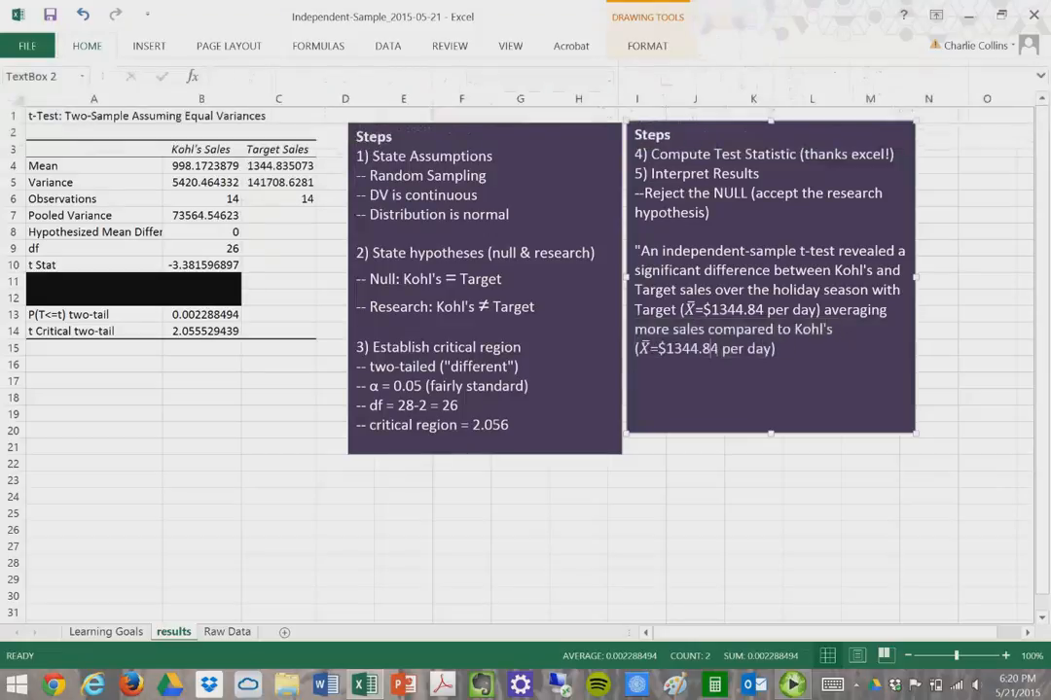
key("ctrl")
key("BackSpace")
key("BackSpace")
key("BackSpace")
key("BackSpace")
key("BackSpace")
key("BackSpace")
key("BackSpace")
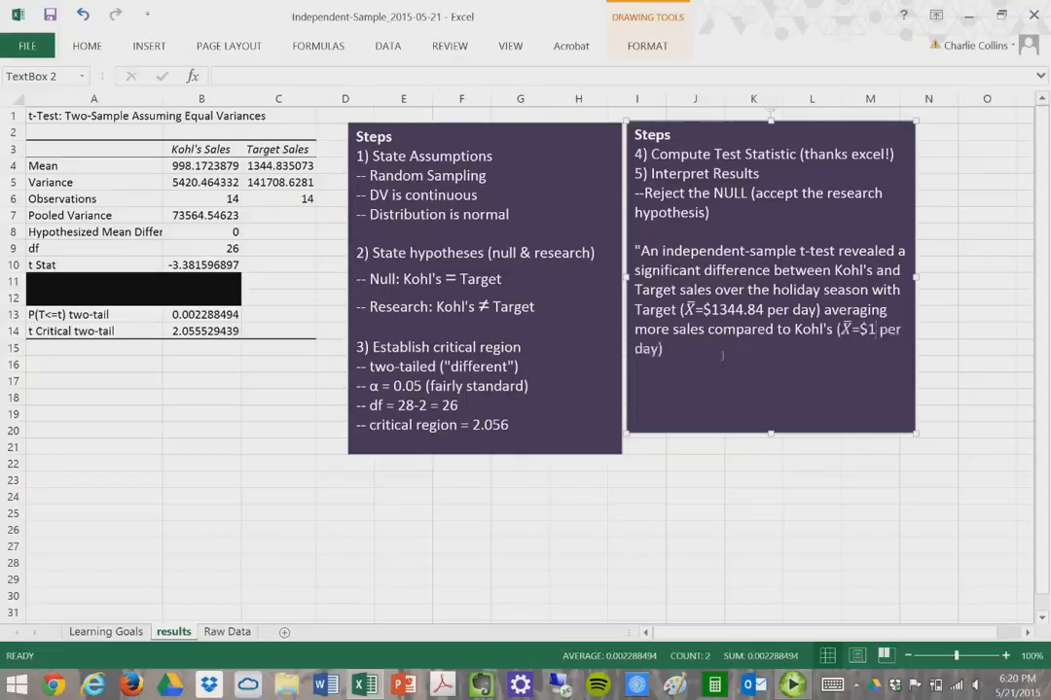
type("99")
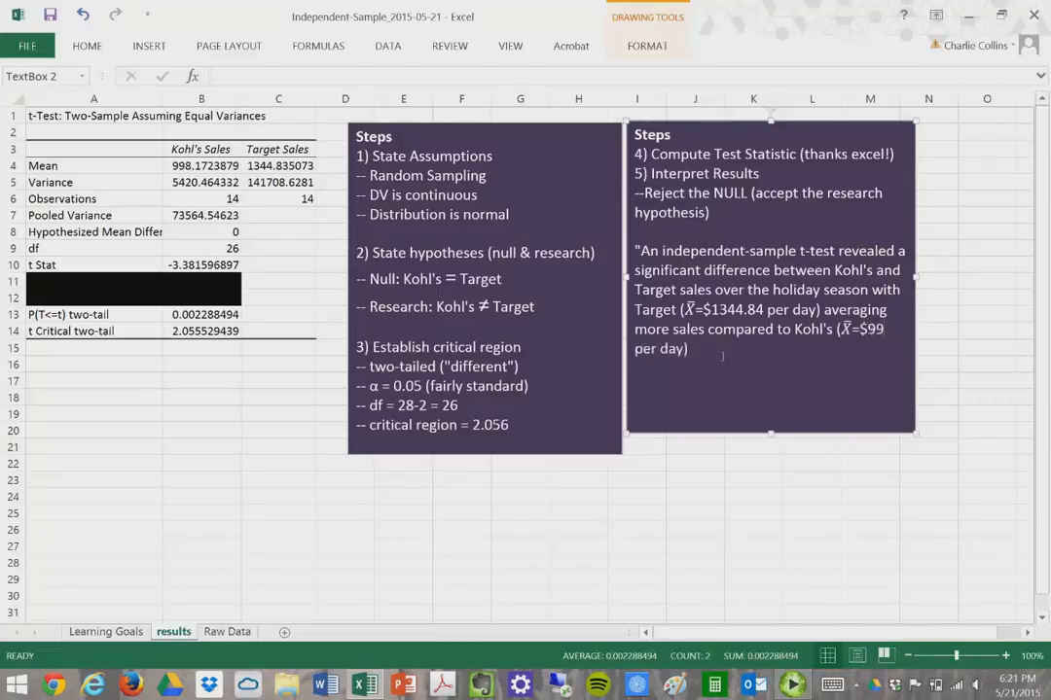
type("8")
key("Escape")
key("Escape")
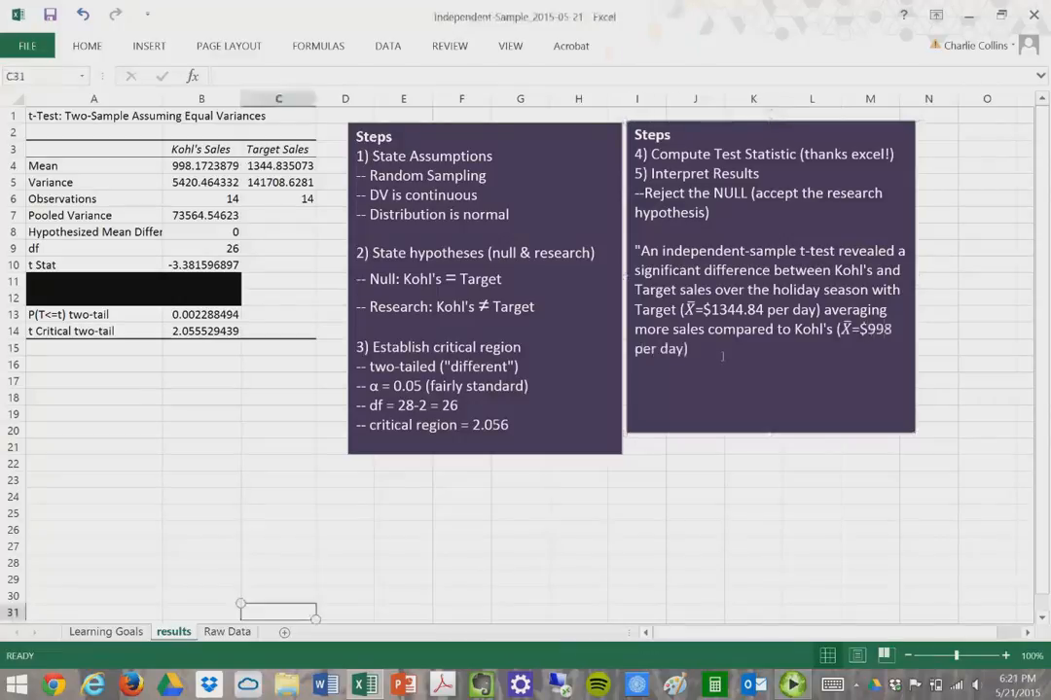
type(".")
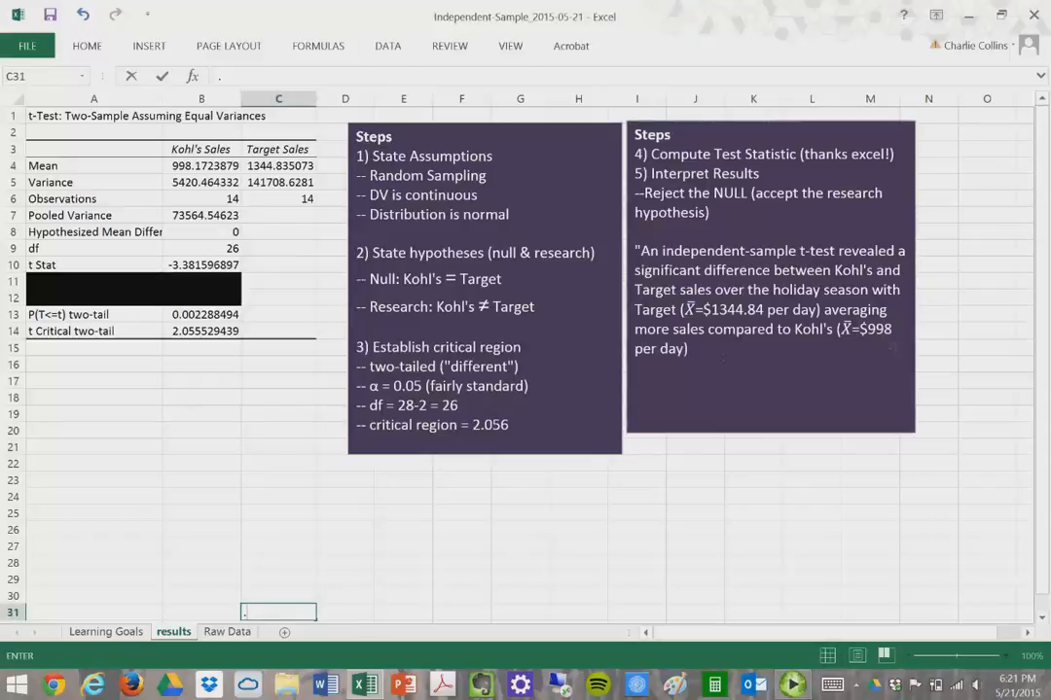
left_click(903, 341)
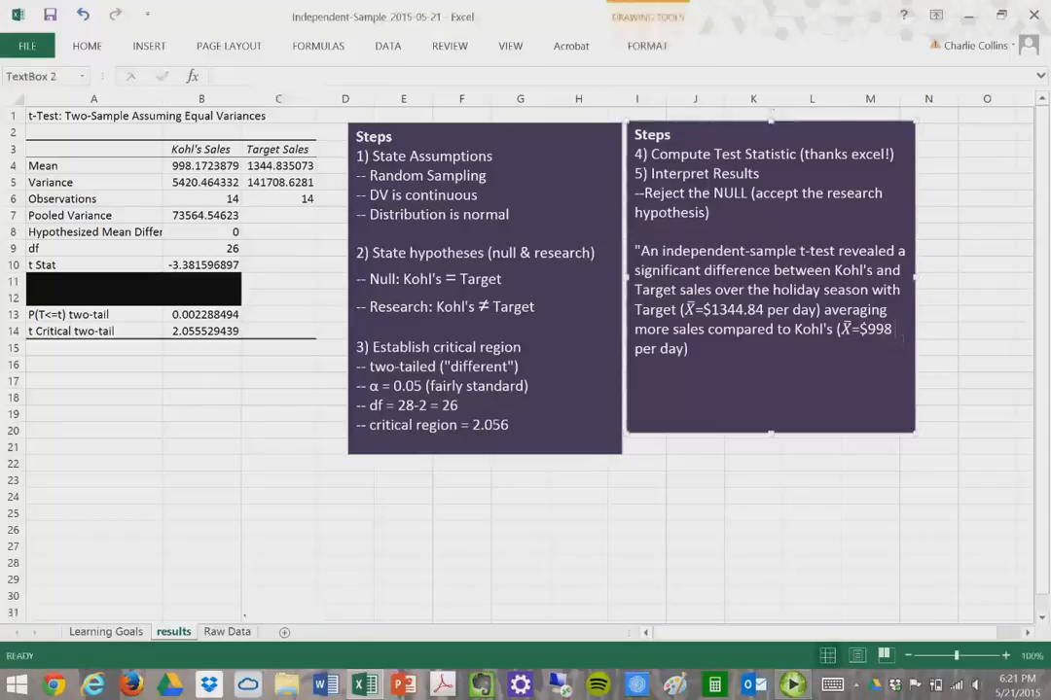
type(".17 per day")
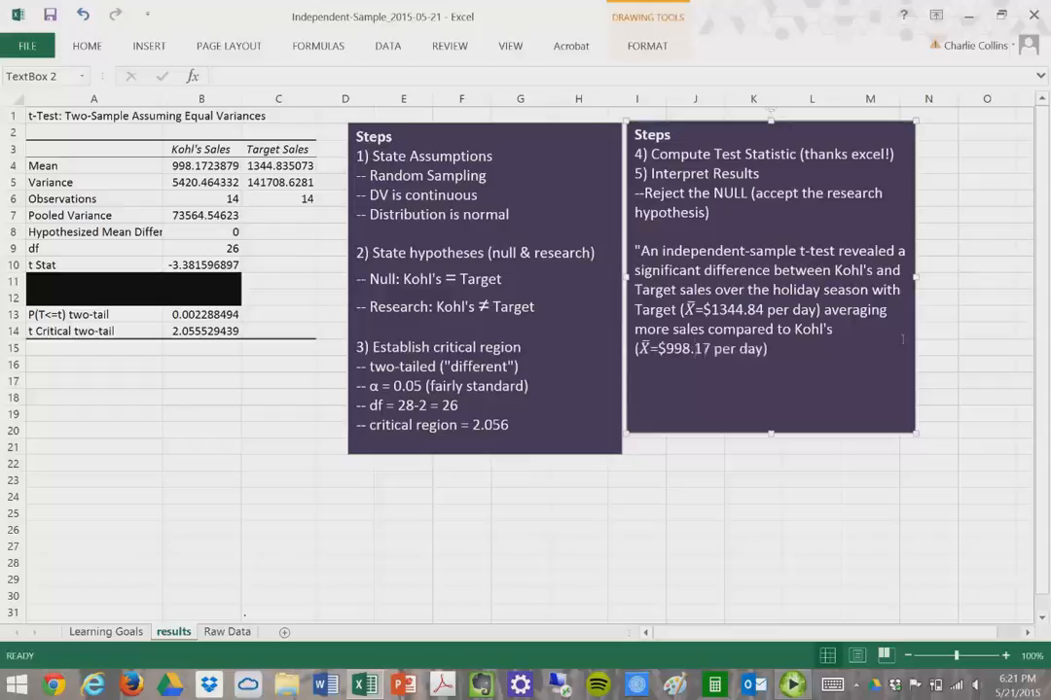
- End the sentence after "(X̄=$998.17 per day)" with a period and closing quotation mark
left_click_drag(903, 339, 809, 361)
left_click(807, 361)
type(".\"")
left_click_drag(803, 357, 635, 251)
- Deselect the interpretation paragraph and switch to the Learning Goals sheet
left_click(803, 359)
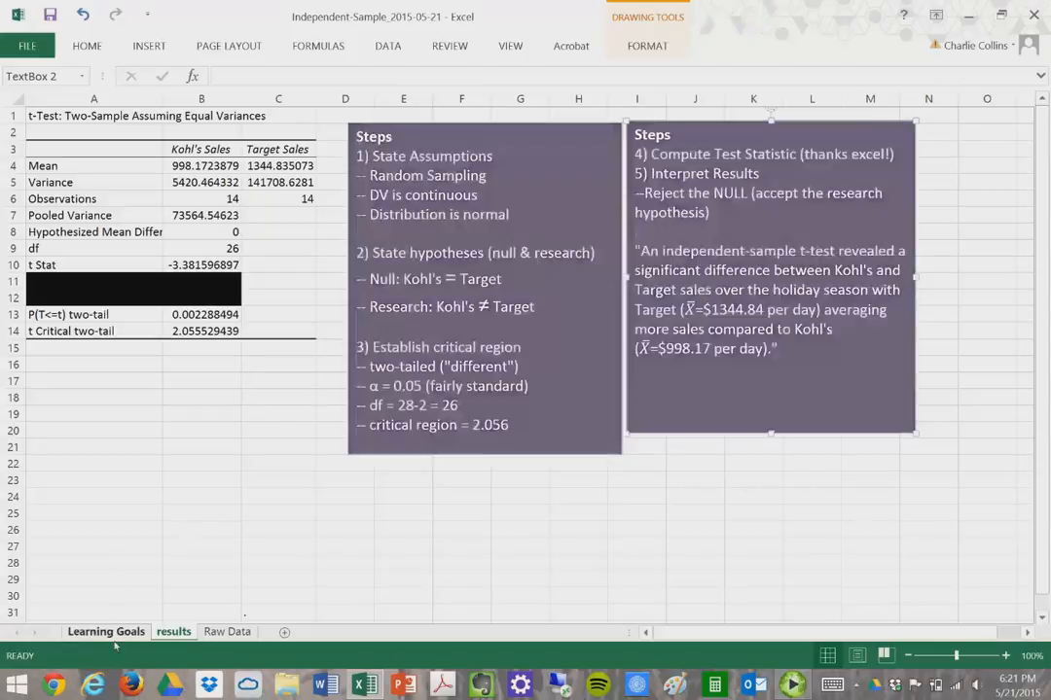
left_click(112, 635)
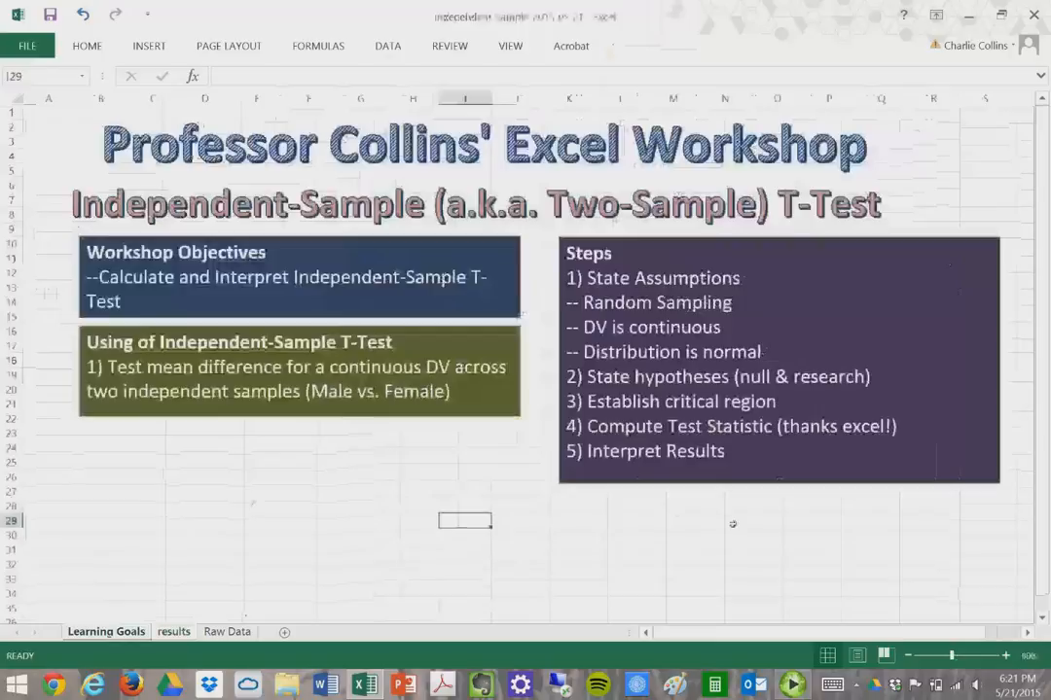